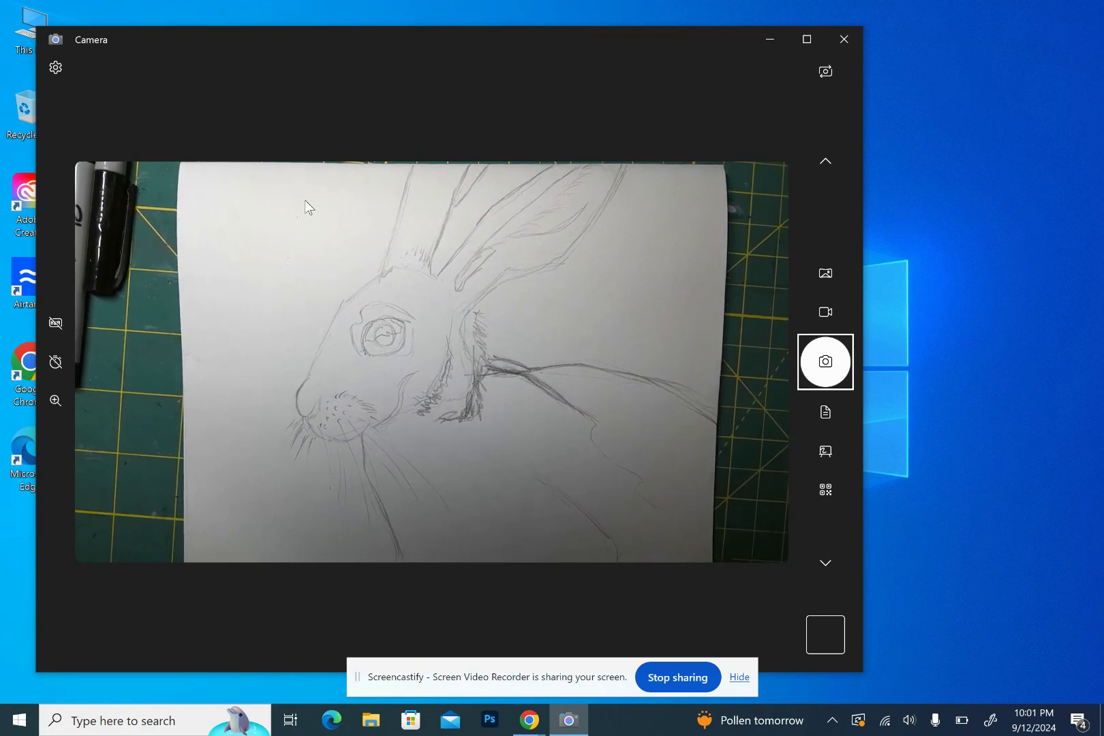
Take a photo of the pencil rabbit sketch and close the camera
key("space")
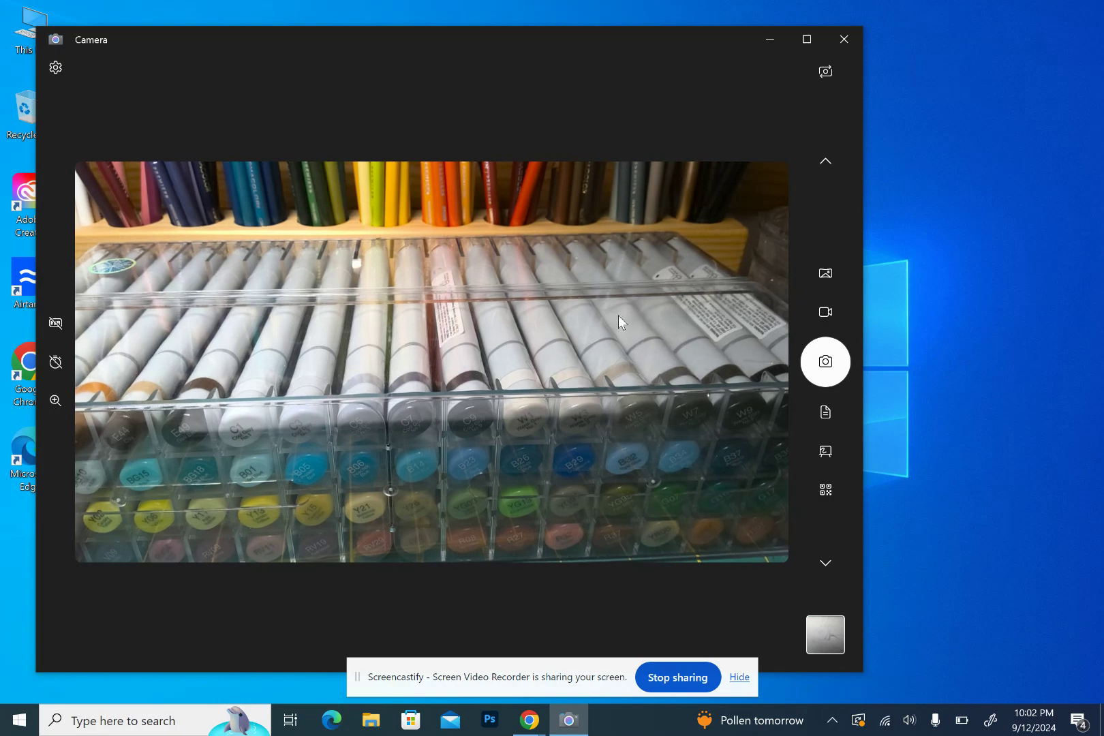
left_click(854, 37)
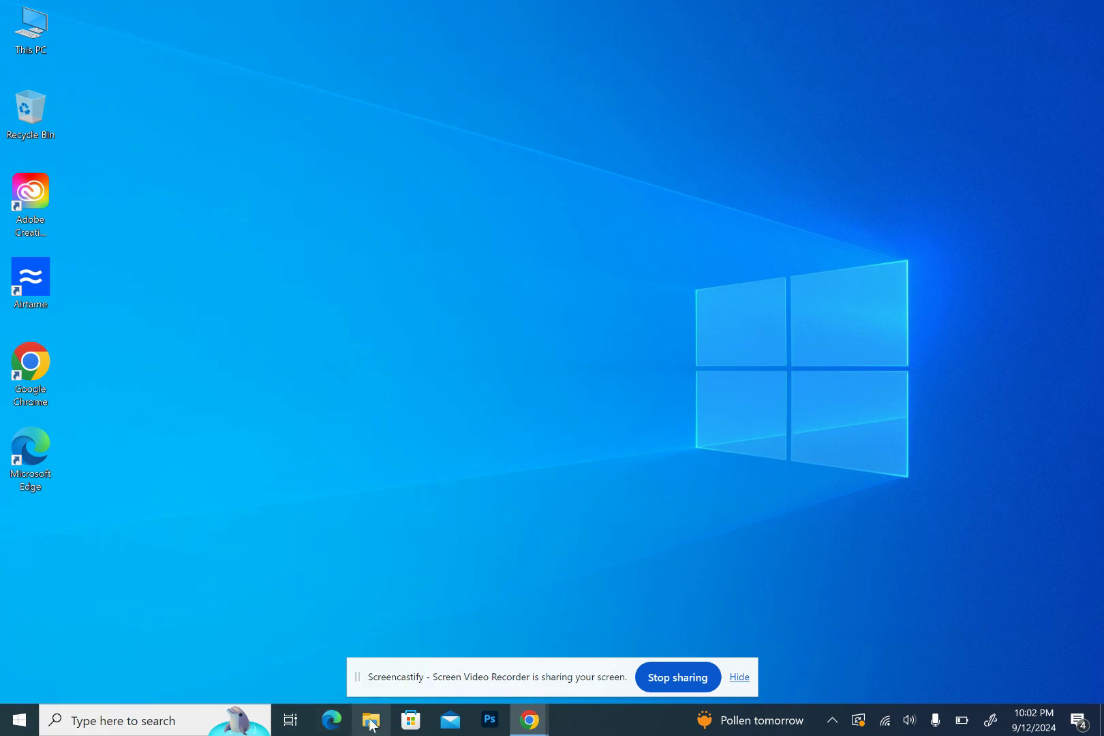
View the photo WIN_20240912_22_01_50_Pro from the Camera Roll folder in Pictures, closing the photo and folder when done
left_click(372, 722)
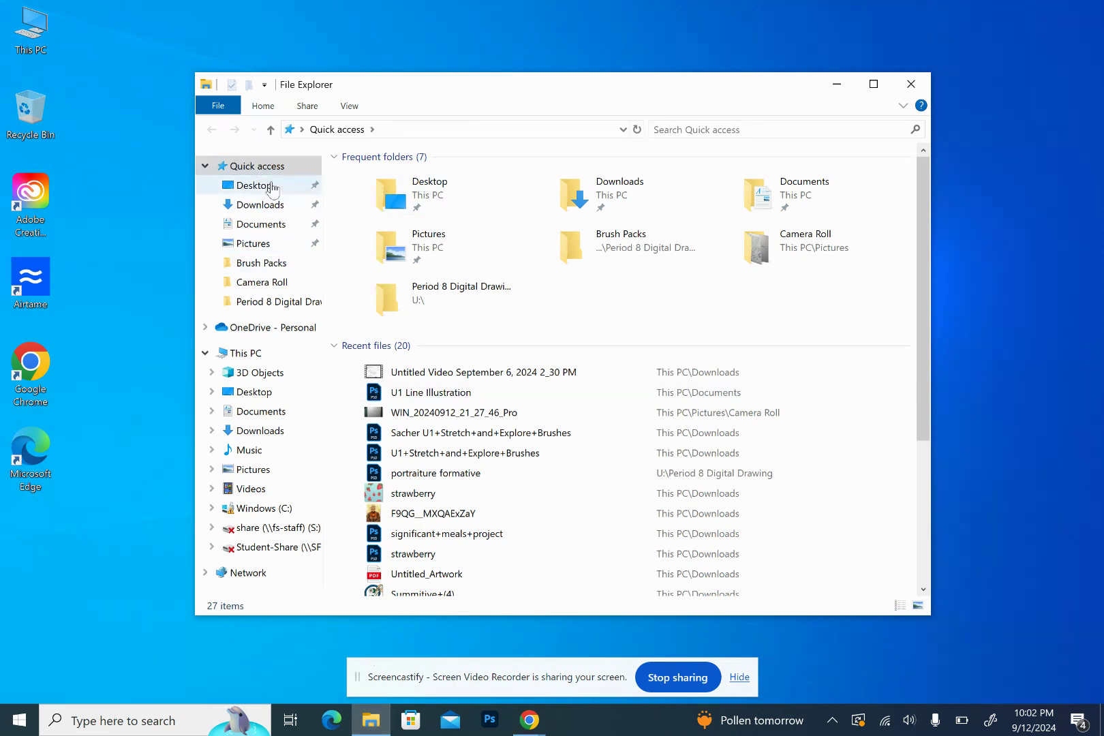
left_click(274, 249)
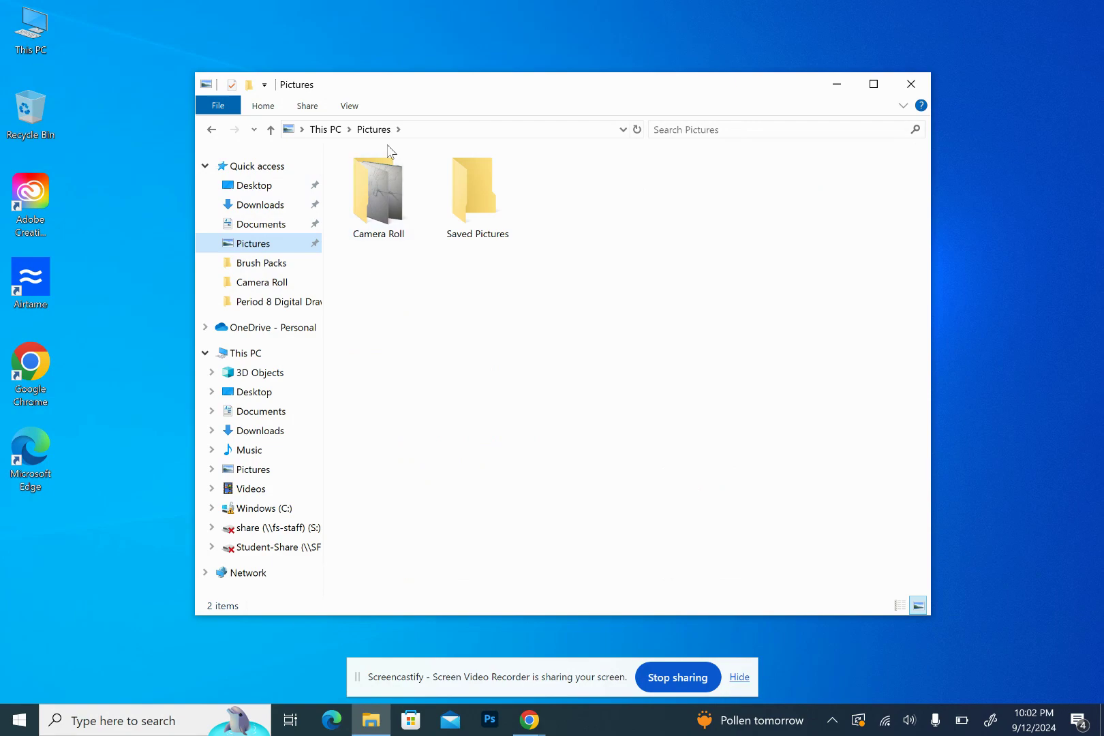
double_click(386, 206)
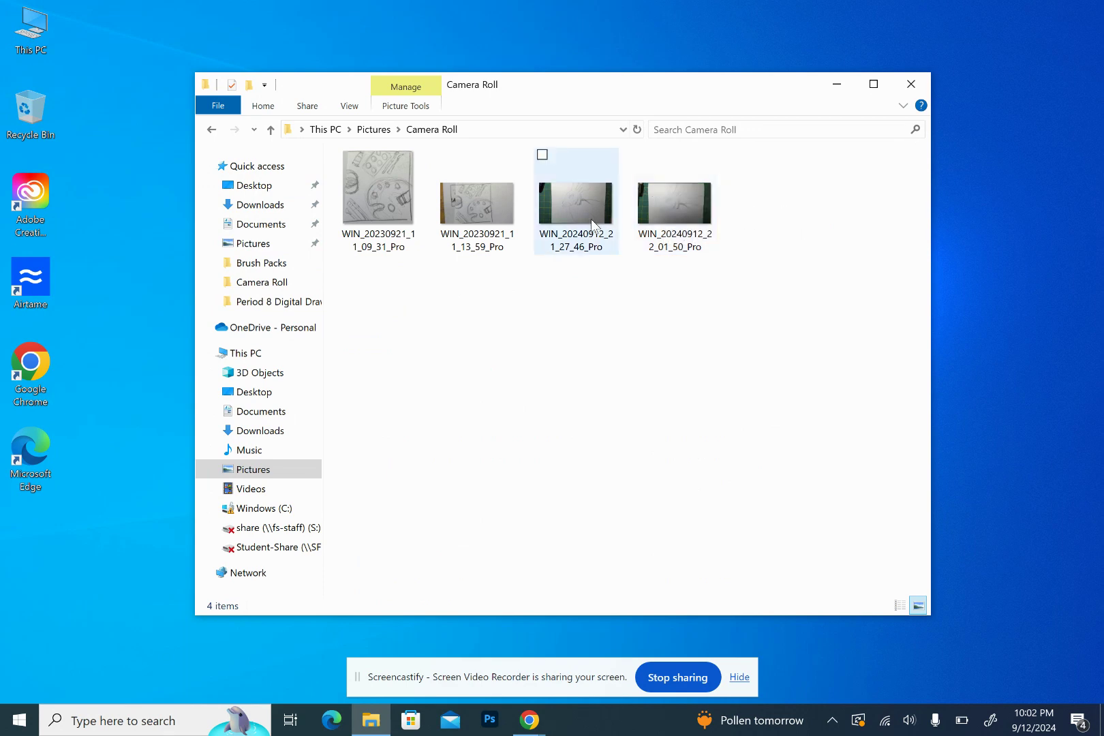
double_click(669, 209)
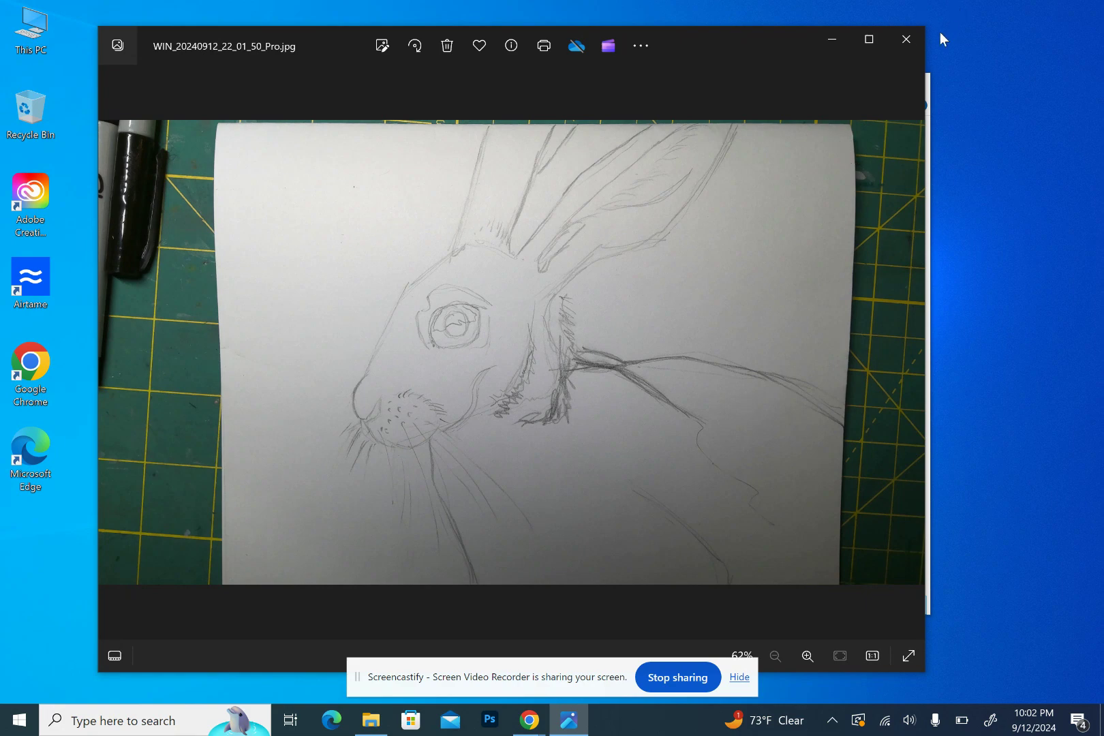
left_click(911, 40)
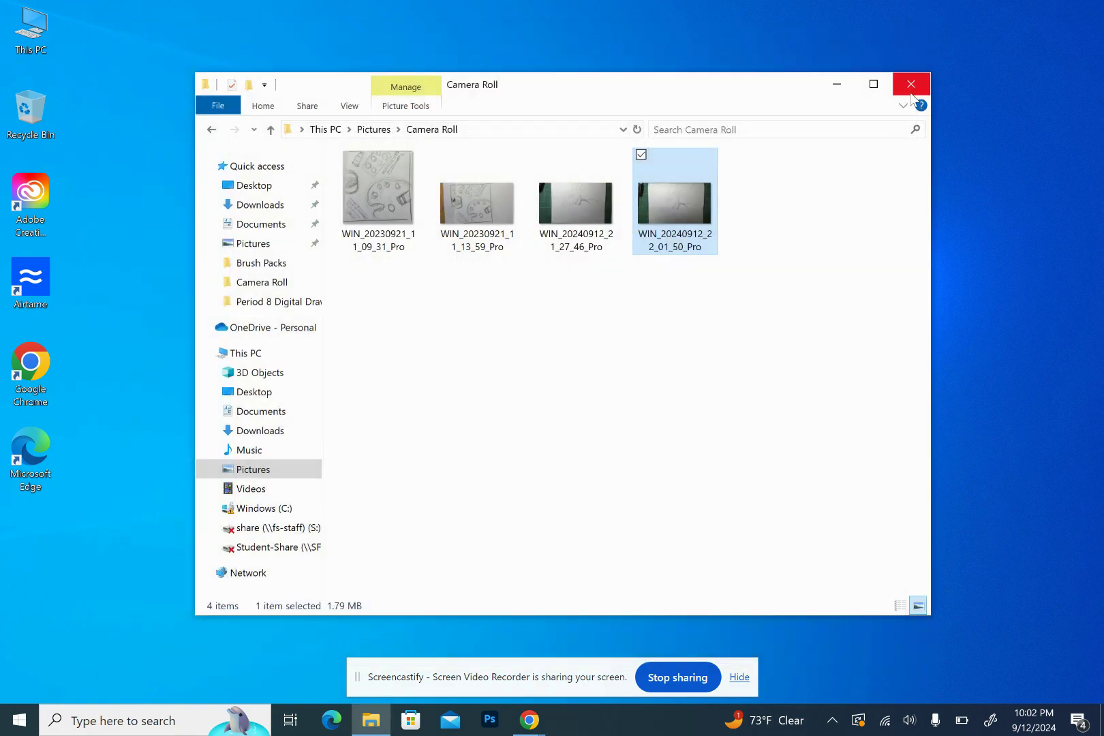
left_click(910, 85)
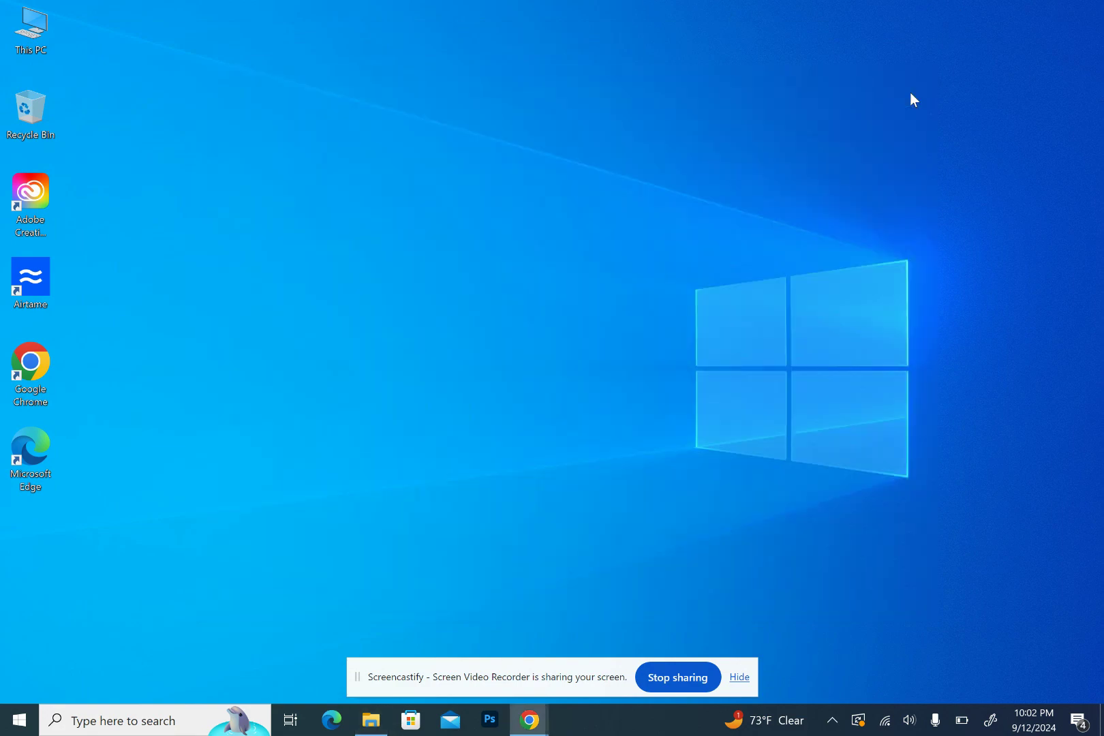
Switch to Photoshop, dismiss the update alert, and start a new document named U1 Line Illustration
left_click(494, 724)
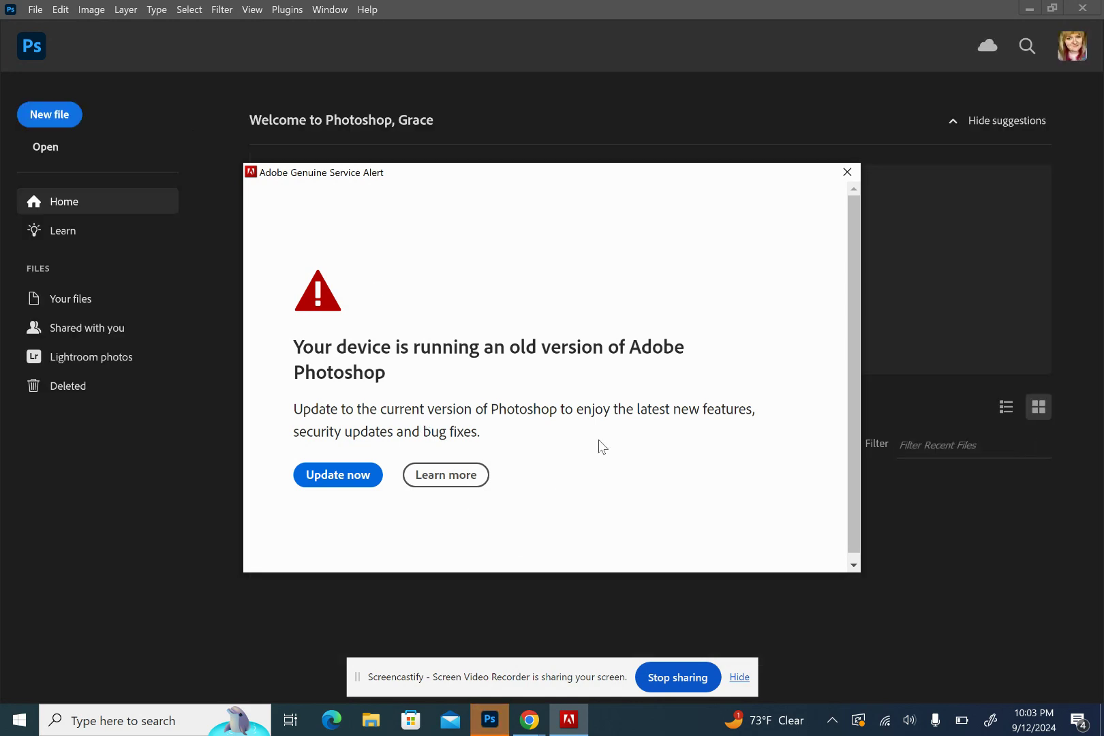
left_click(850, 173)
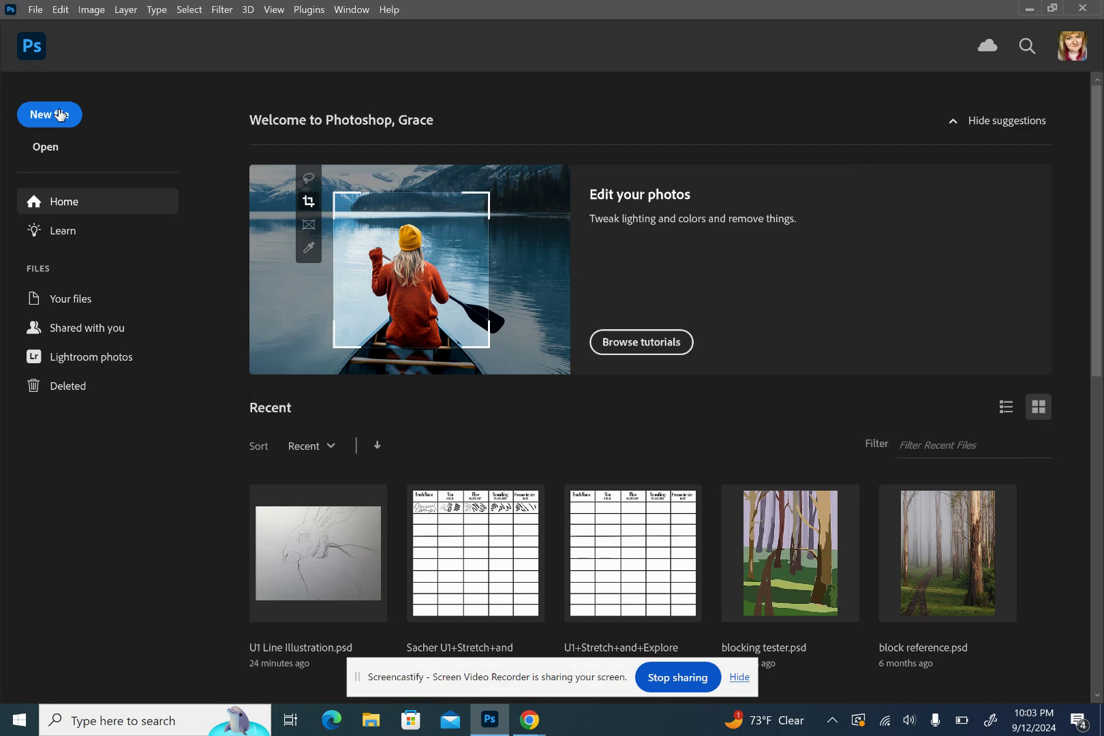
left_click(60, 114)
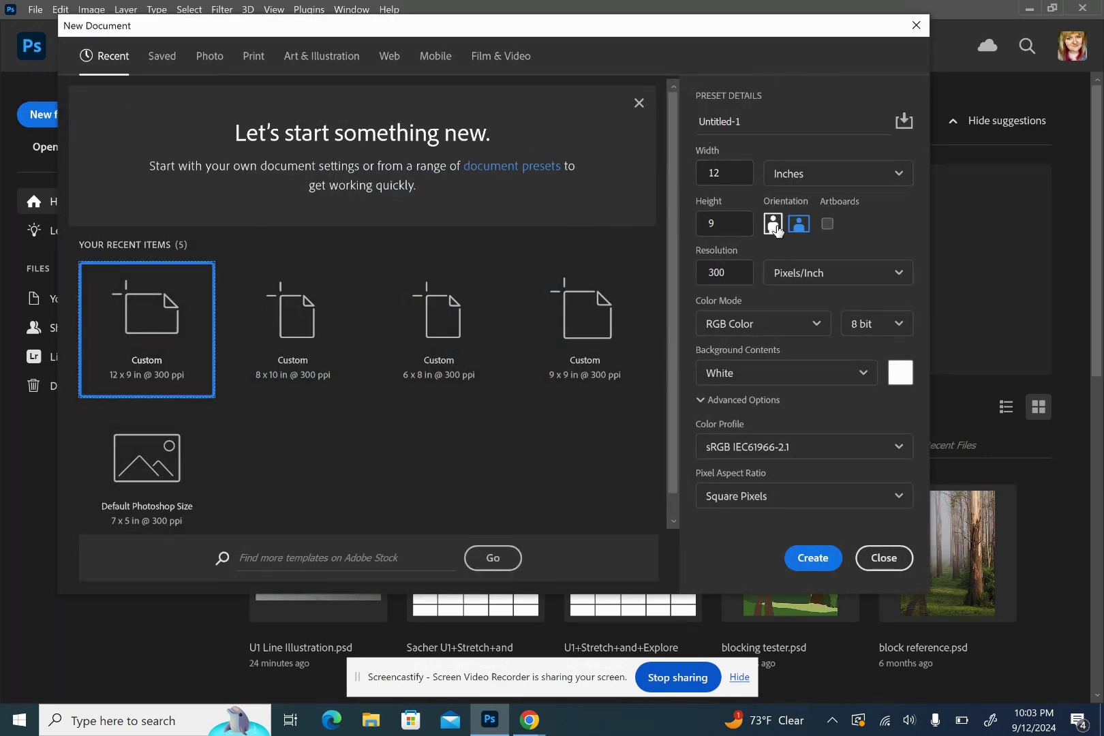
left_click(794, 131)
double_click(795, 130)
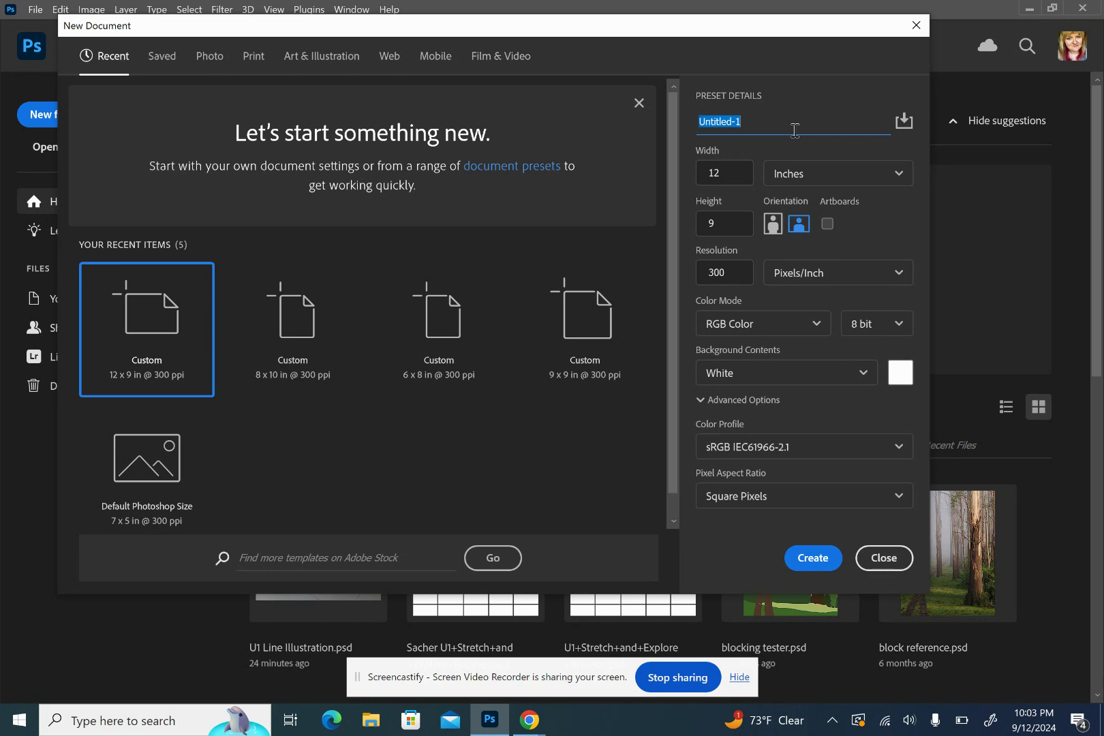
type("U1 Line Illustration")
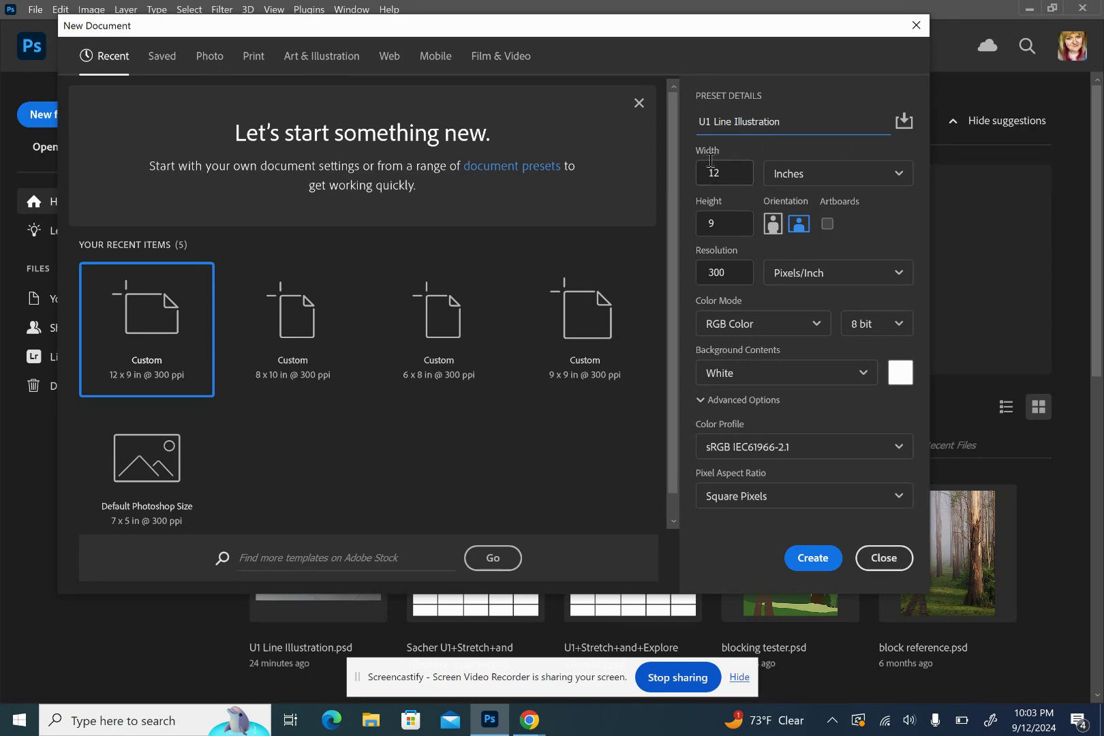
Create the document in landscape orientation at 12 by 9 inches and 300 pixels/inch, with a white background
left_click(778, 224)
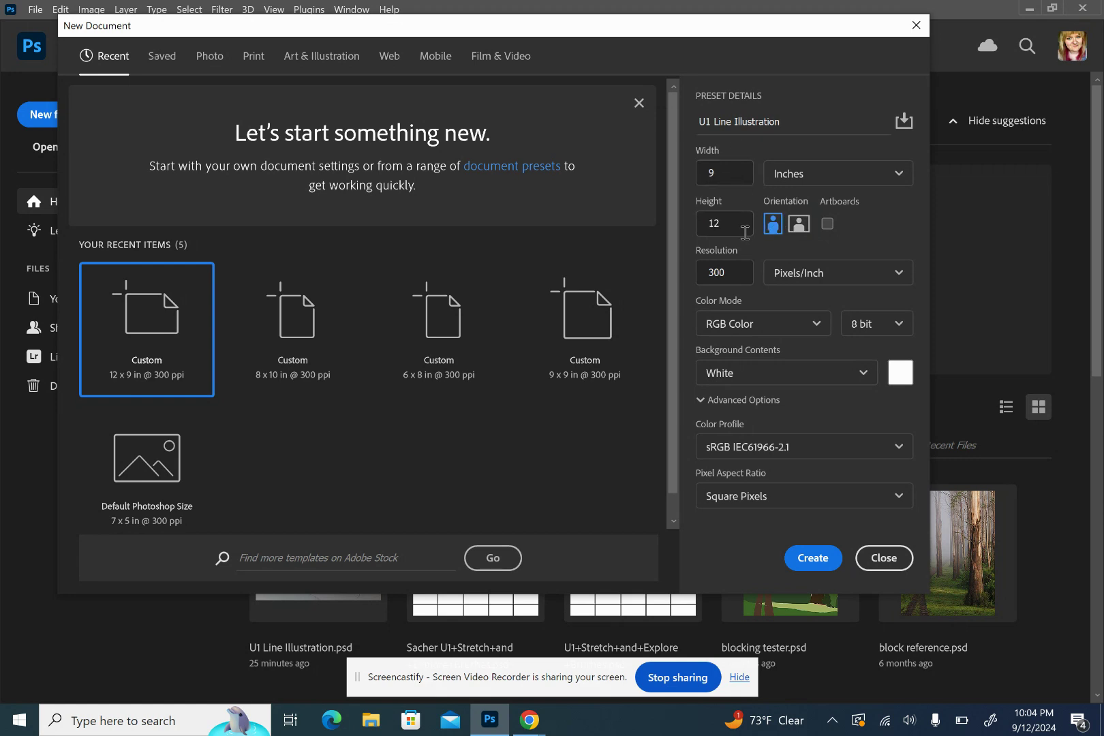
left_click(800, 223)
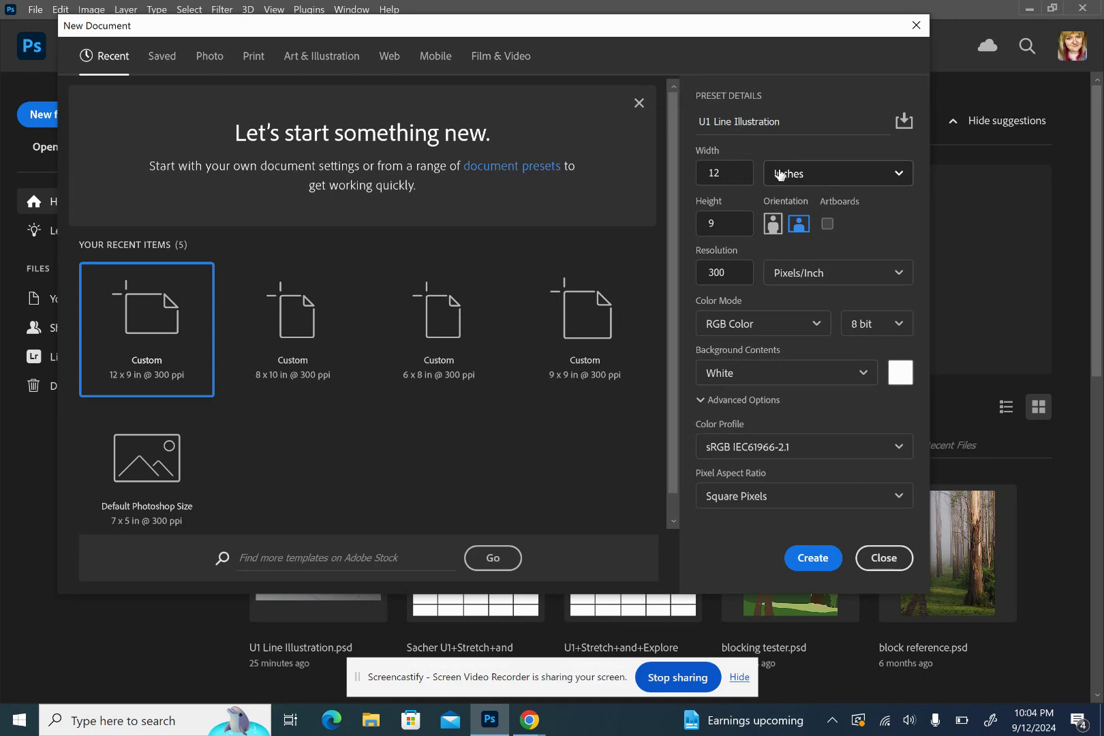
left_click(813, 179)
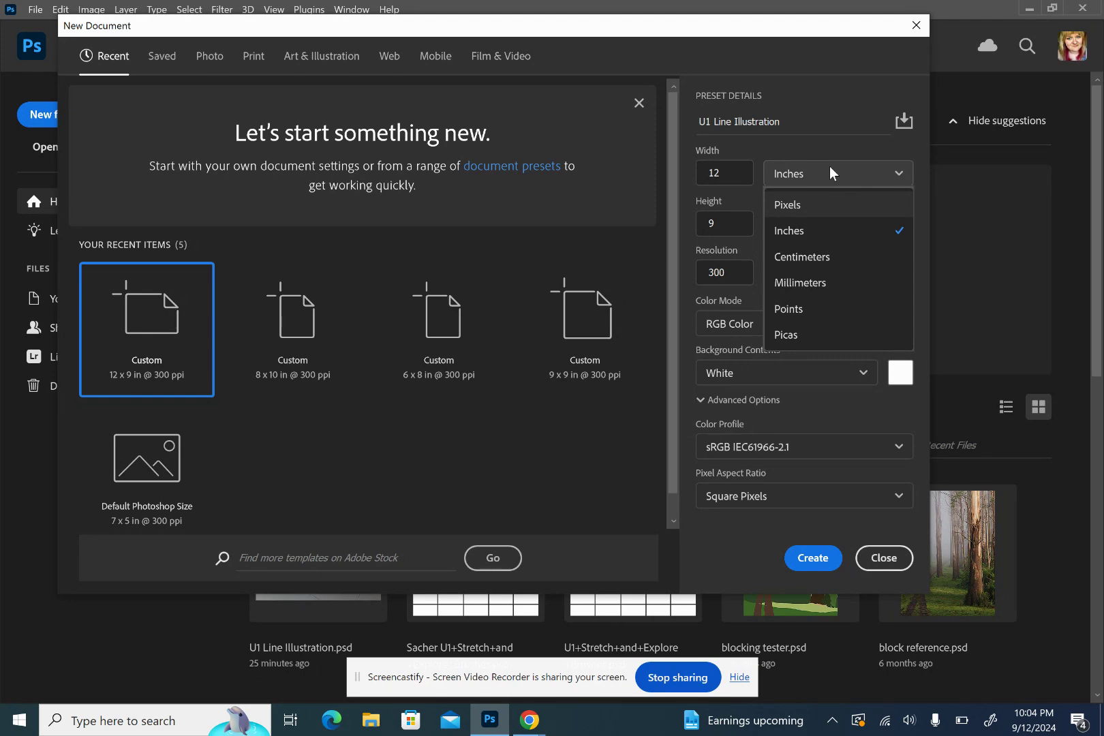
left_click(883, 173)
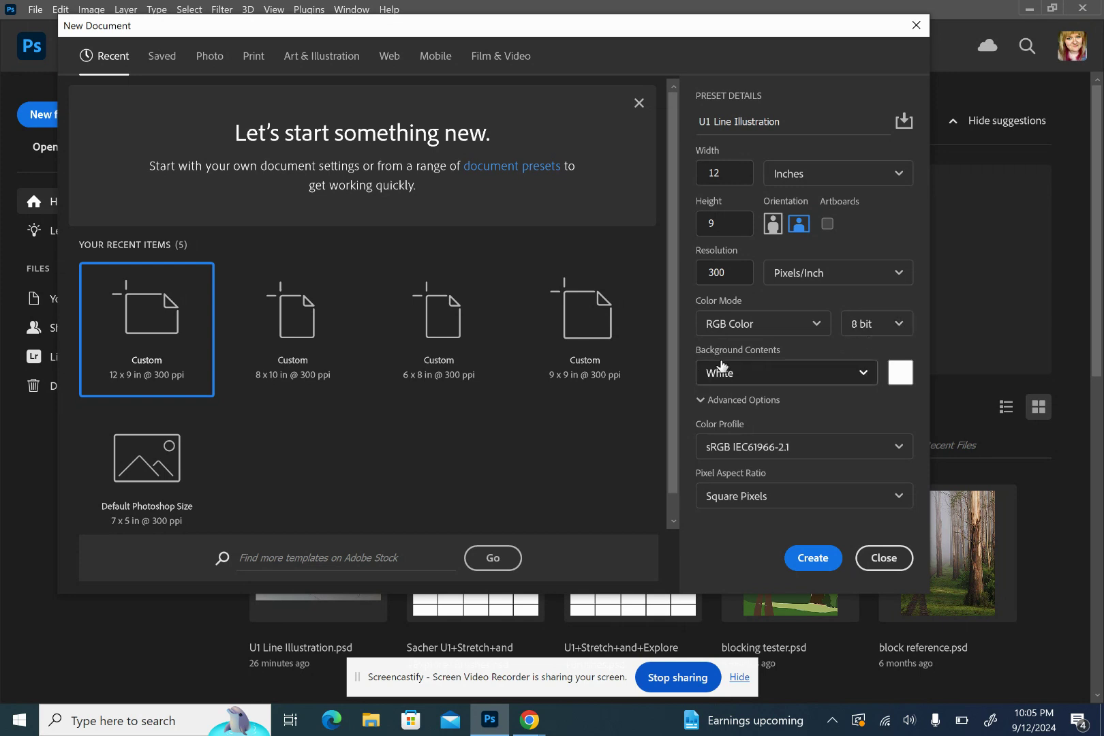
left_click(756, 369)
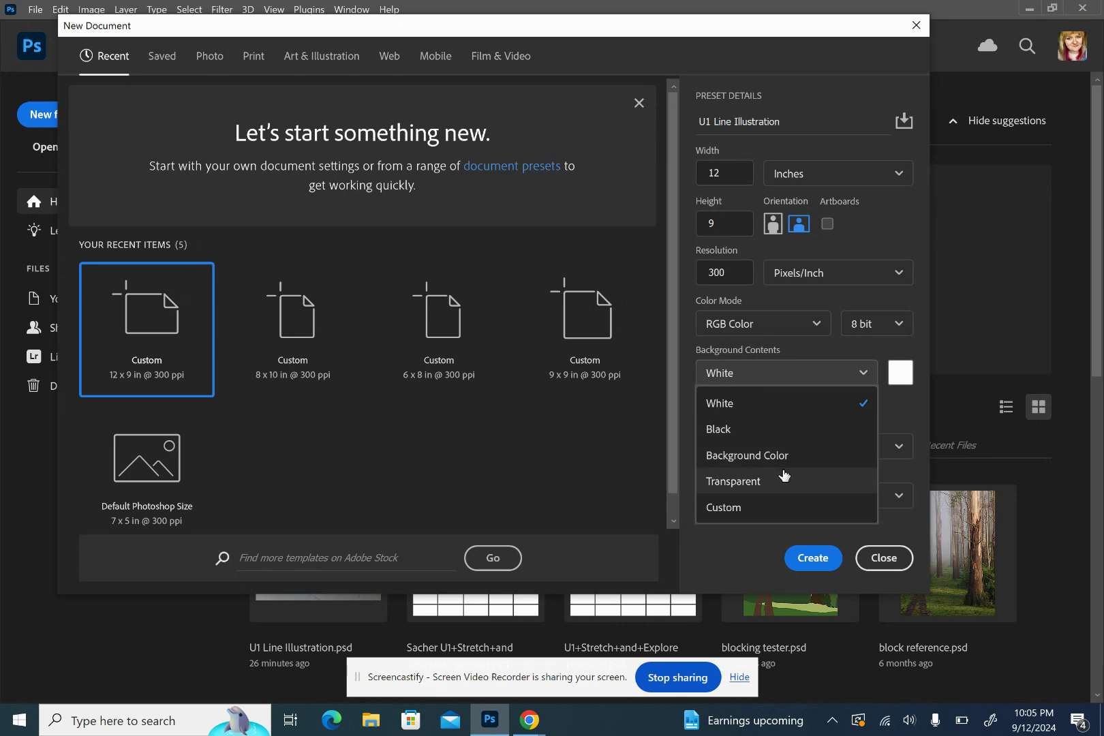
left_click(769, 409)
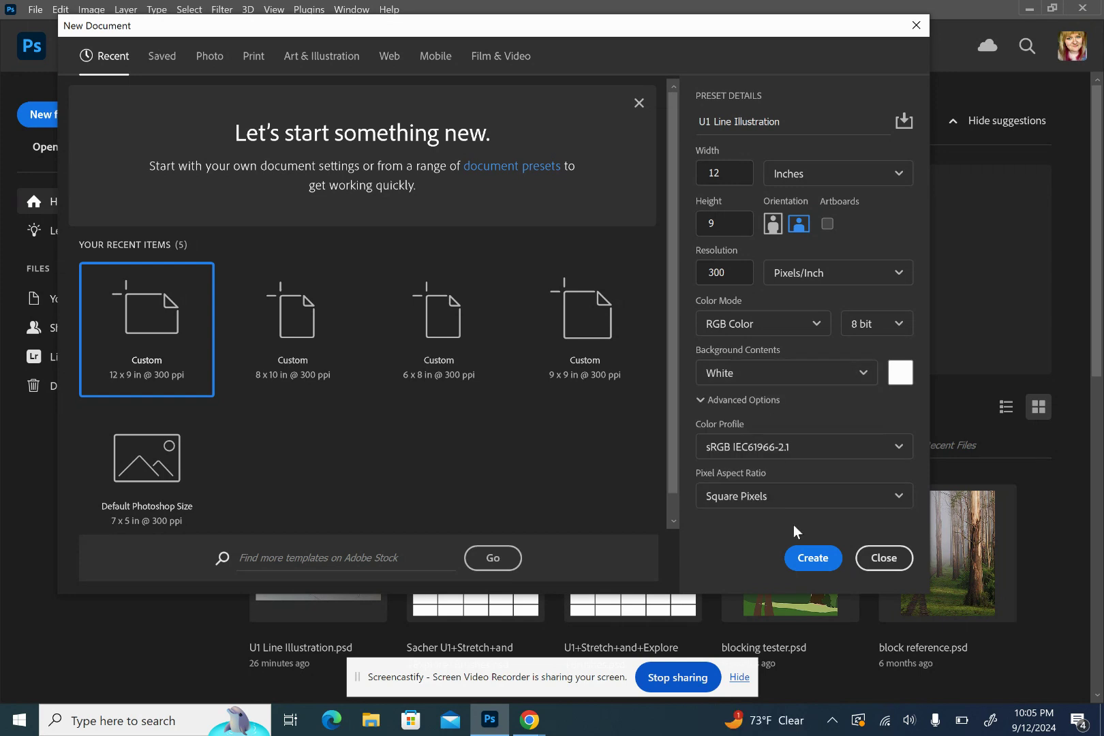
left_click(812, 558)
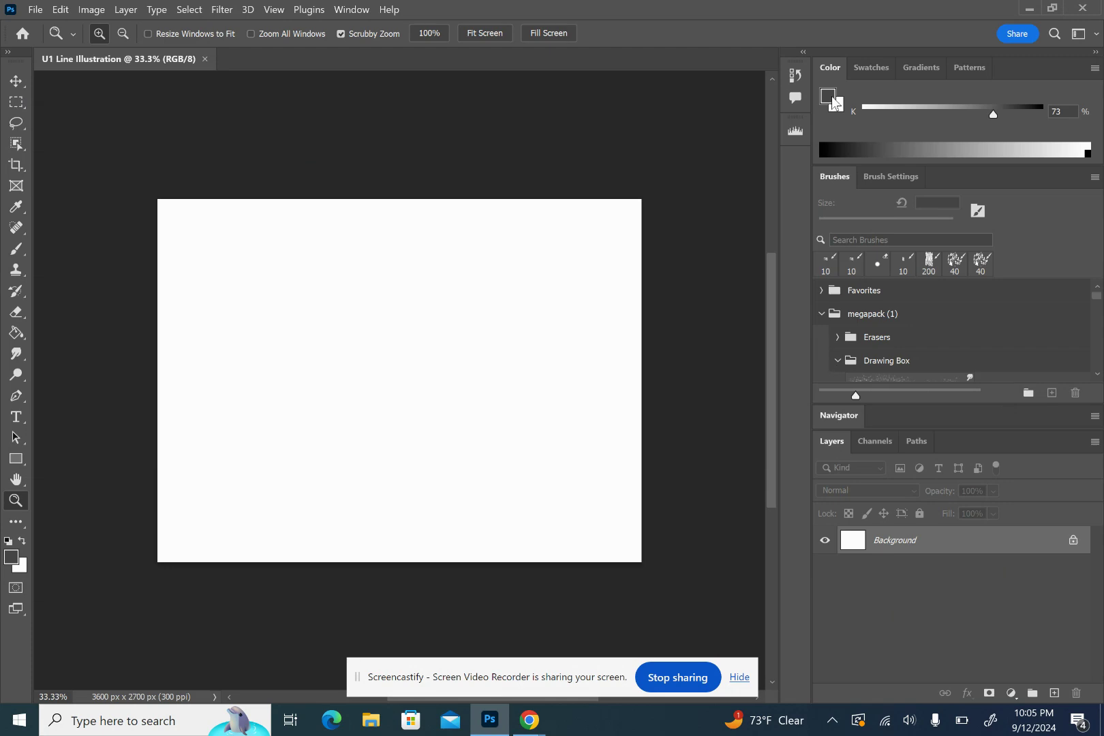
Rearrange the workspace to show the color swatches and give the layer list more height
left_click(865, 68)
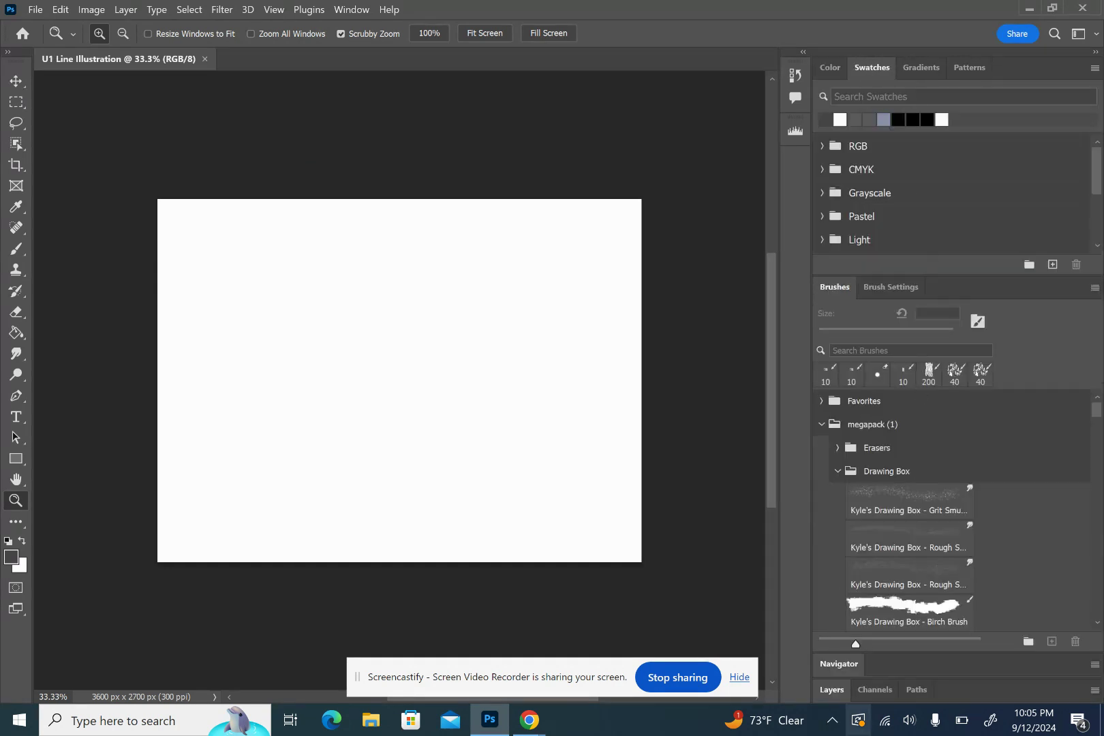
left_click(835, 688)
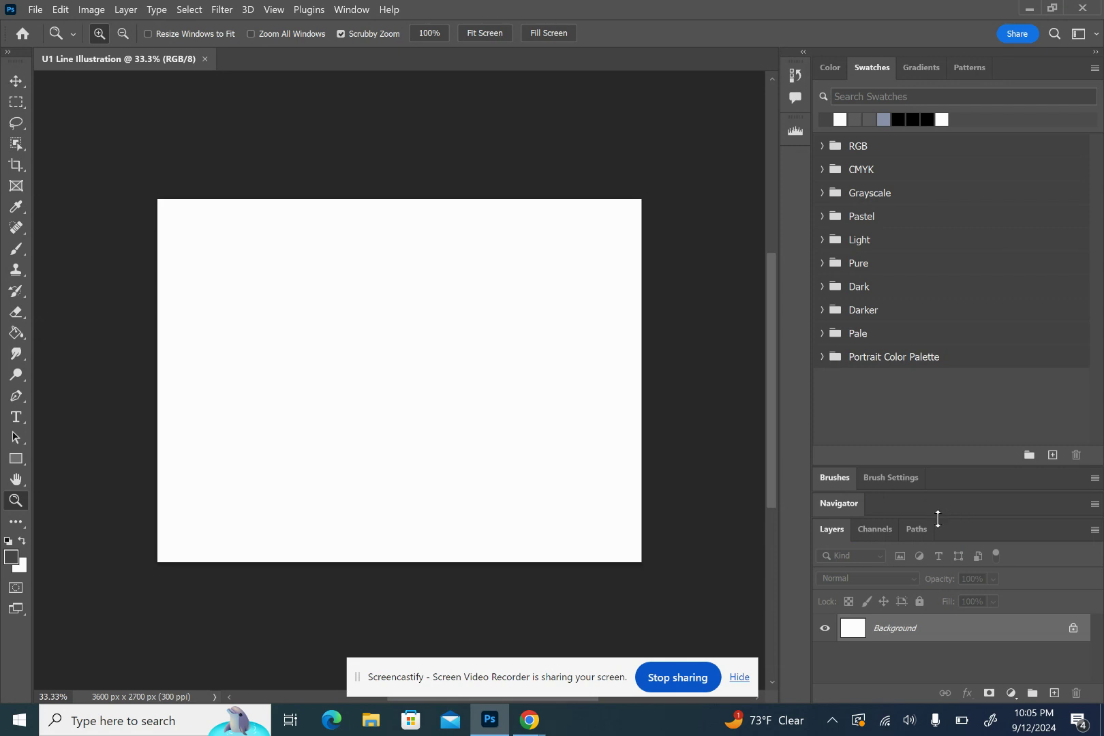
left_click_drag(938, 519, 956, 369)
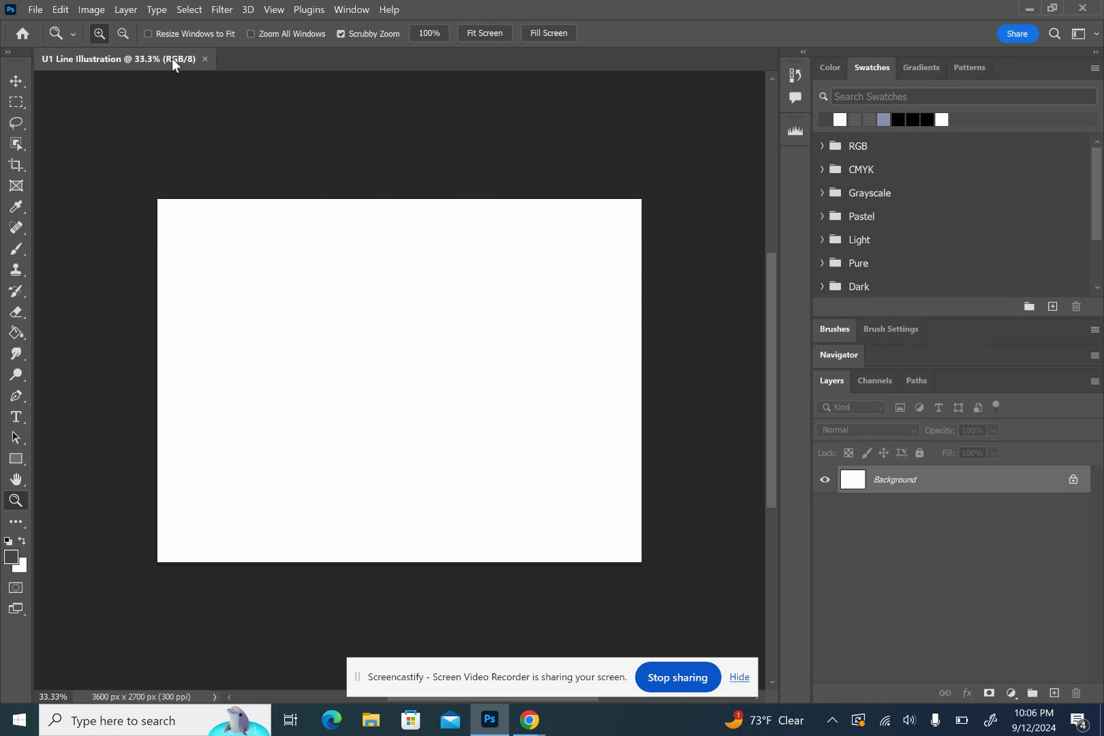
Place WIN_20240912_22_01_50_Pro from the Camera Roll folder as an embedded image in the document
left_click(31, 10)
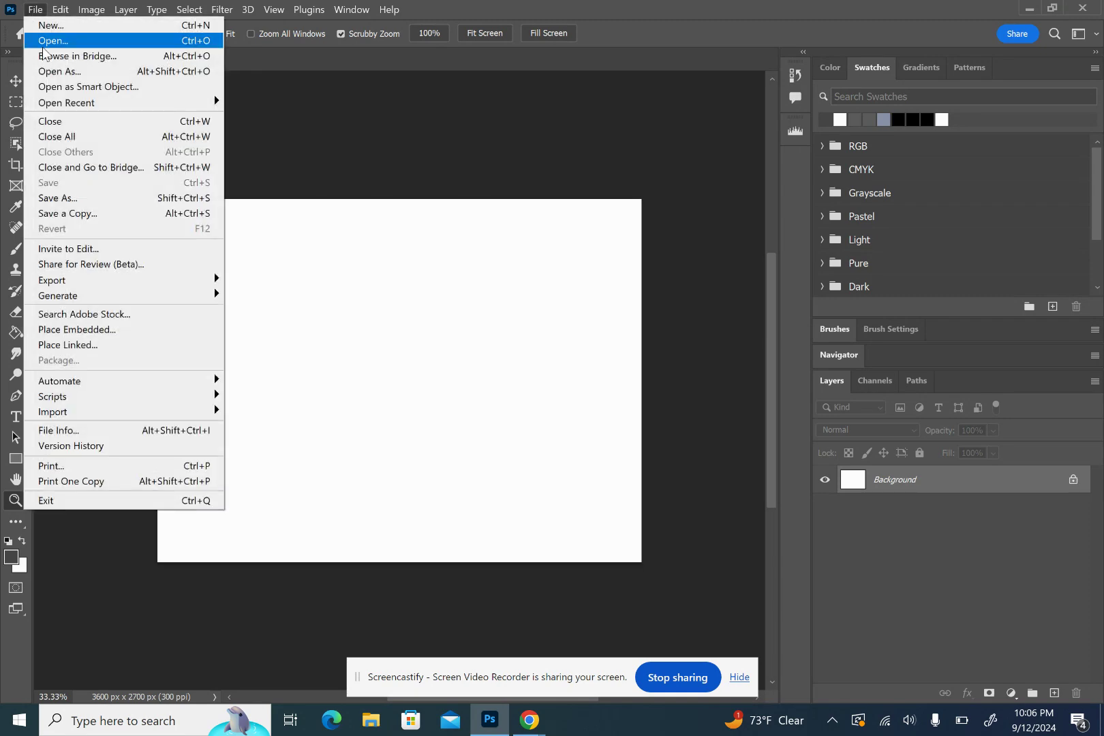
left_click(139, 336)
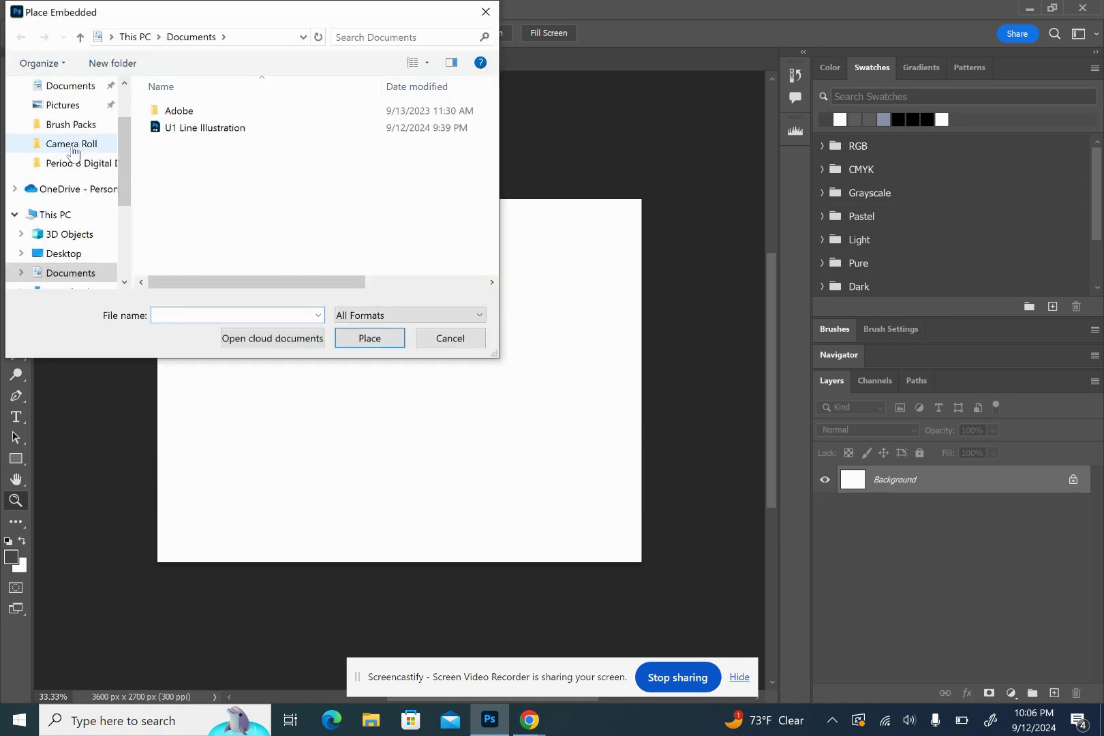
left_click(87, 103)
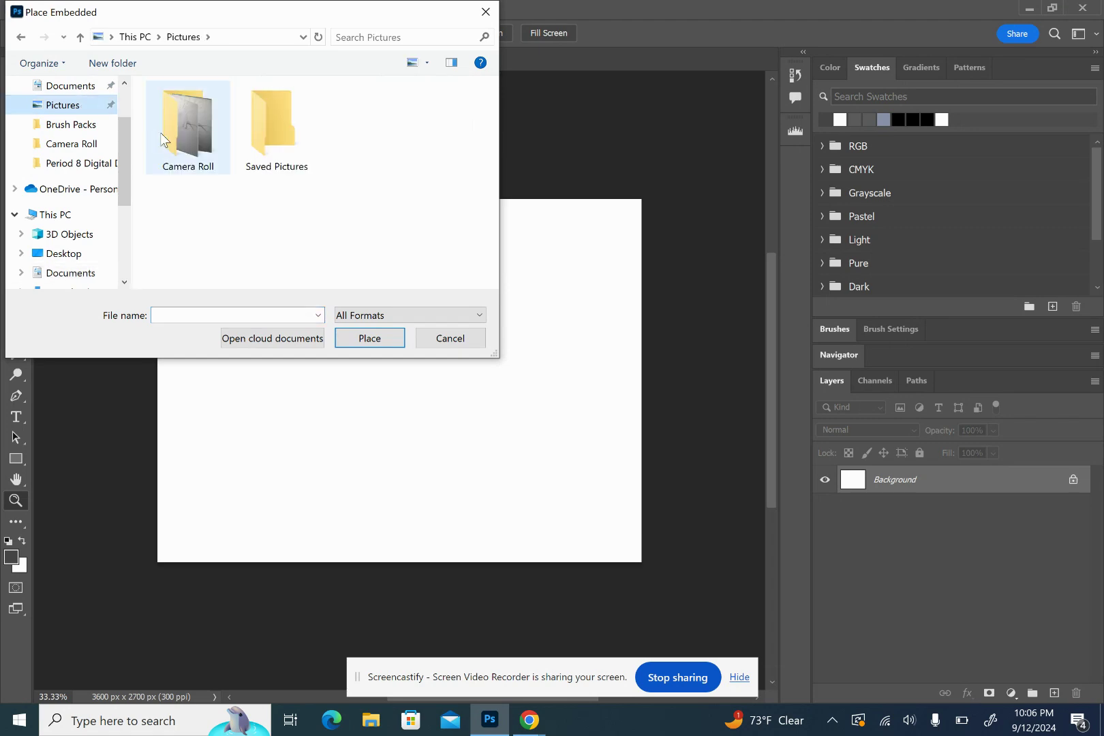
double_click(160, 133)
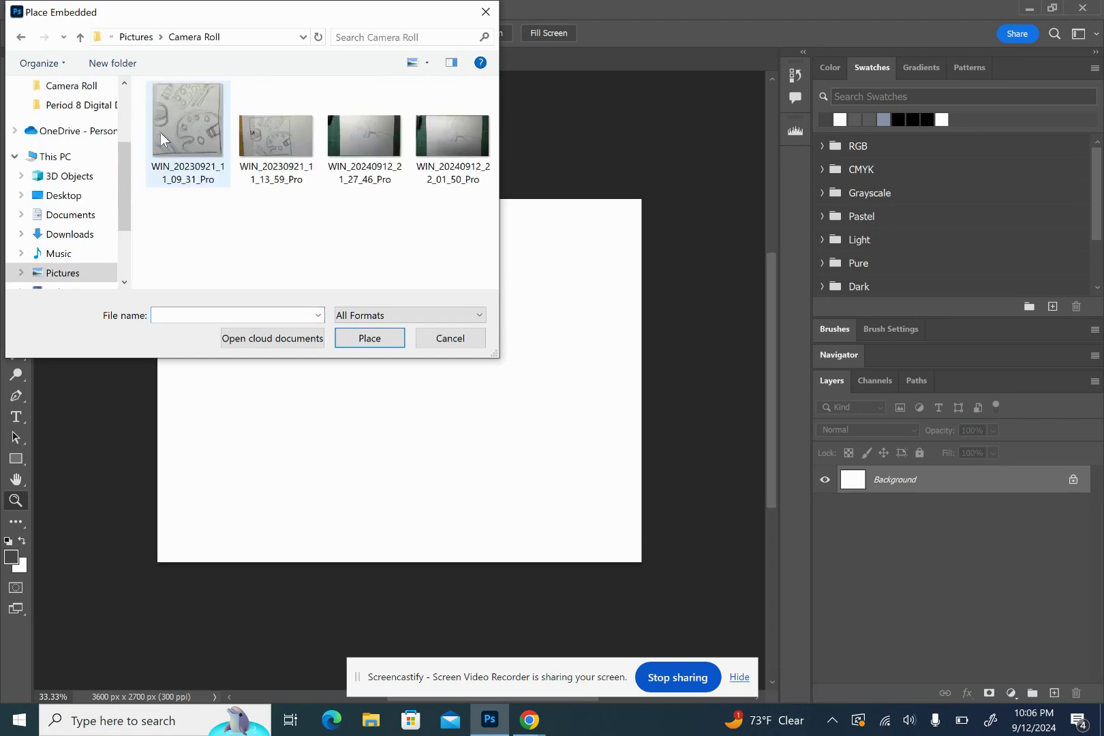
left_click(449, 134)
left_click(369, 338)
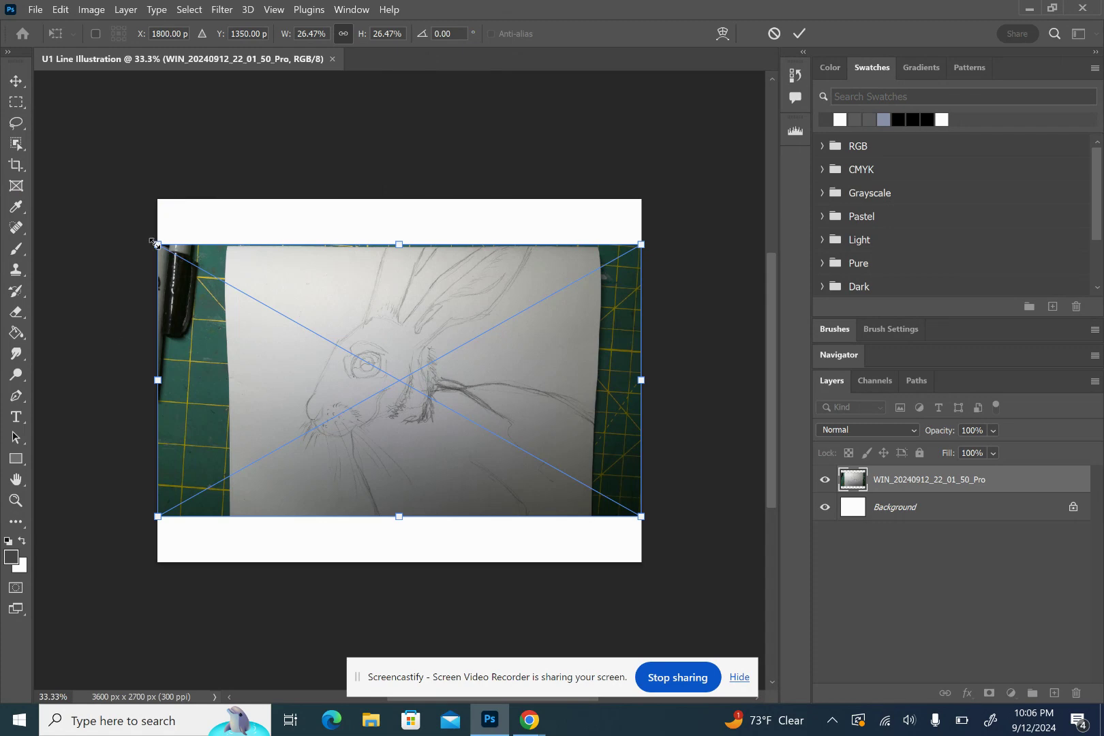
Scale the placed sketch photo proportionally to about 35.74% and shift it so the paper fills the canvas
left_click_drag(154, 242, 81, 160)
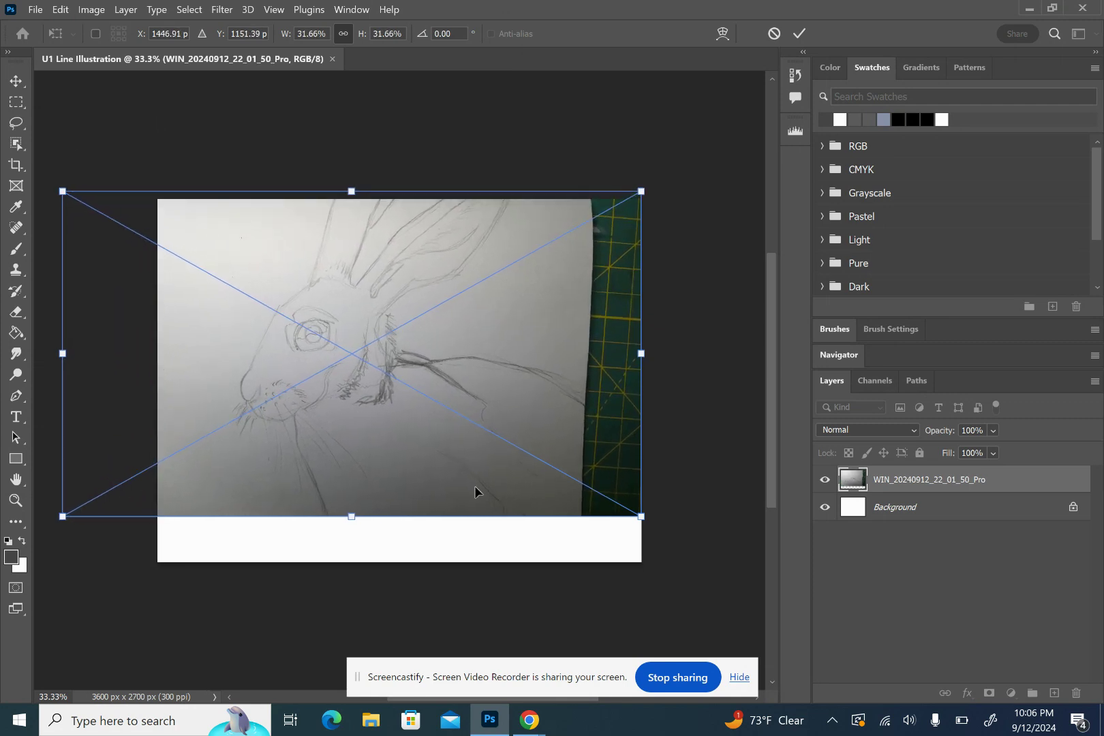
left_click_drag(640, 517, 695, 590)
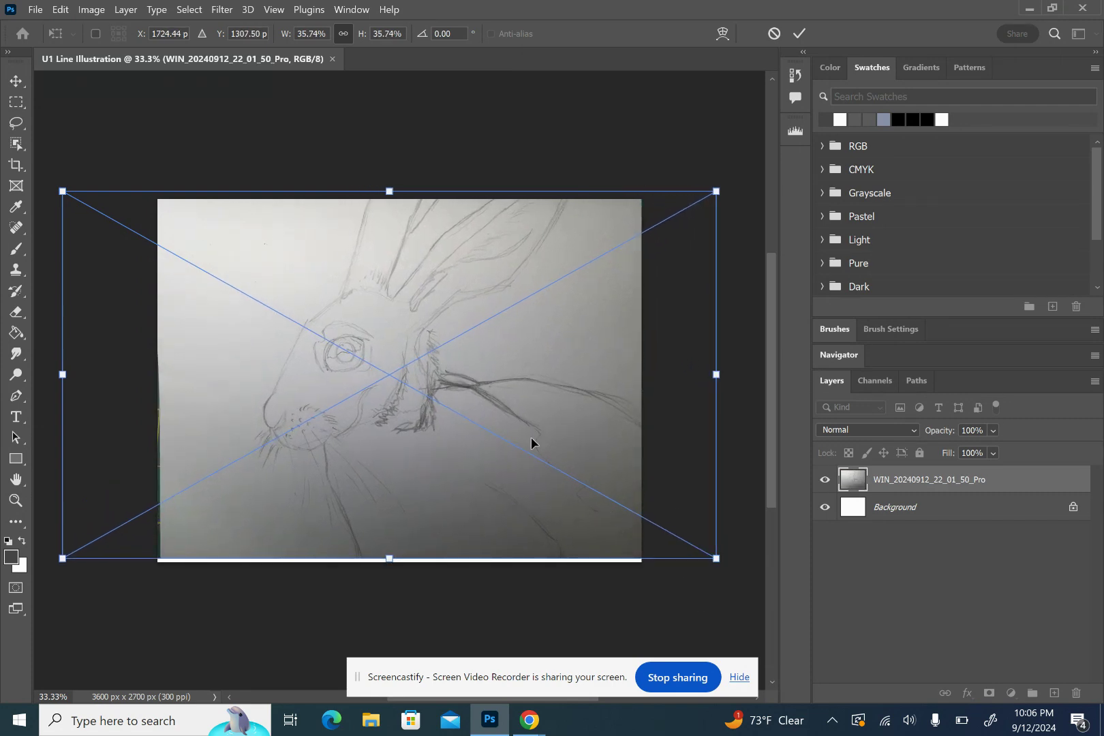
mouse_move(455, 419)
left_mouse_down()
mouse_move(438, 425)
mouse_move(452, 424)
left_mouse_up()
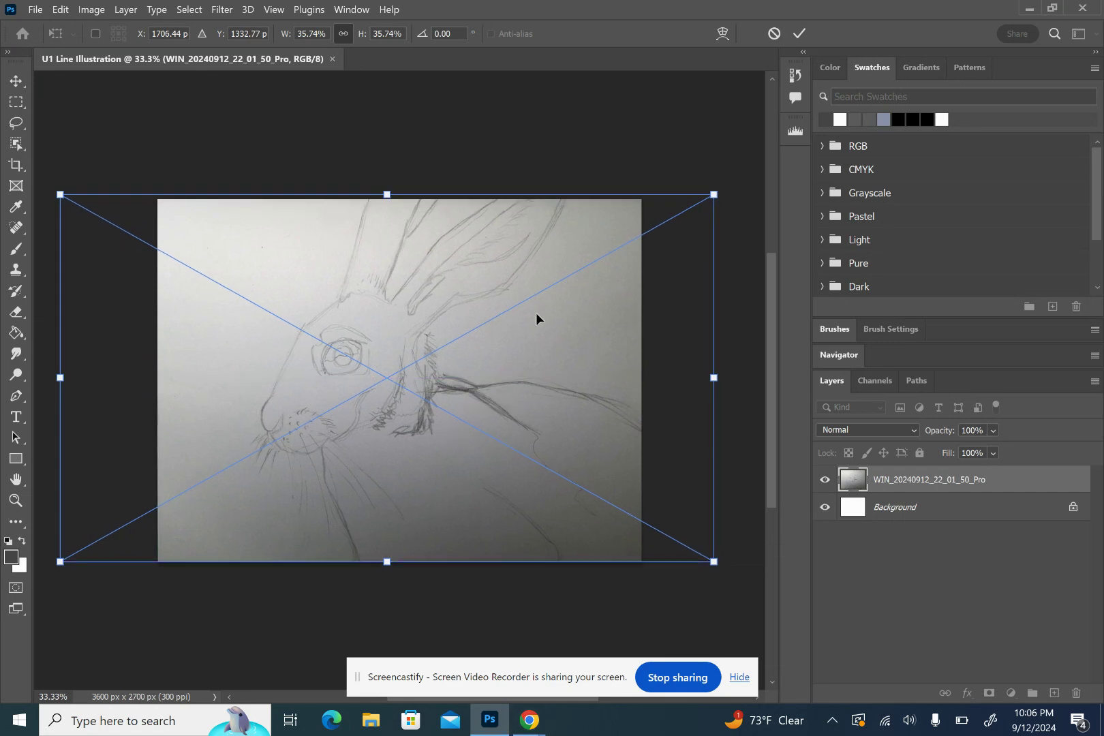
left_click(800, 34)
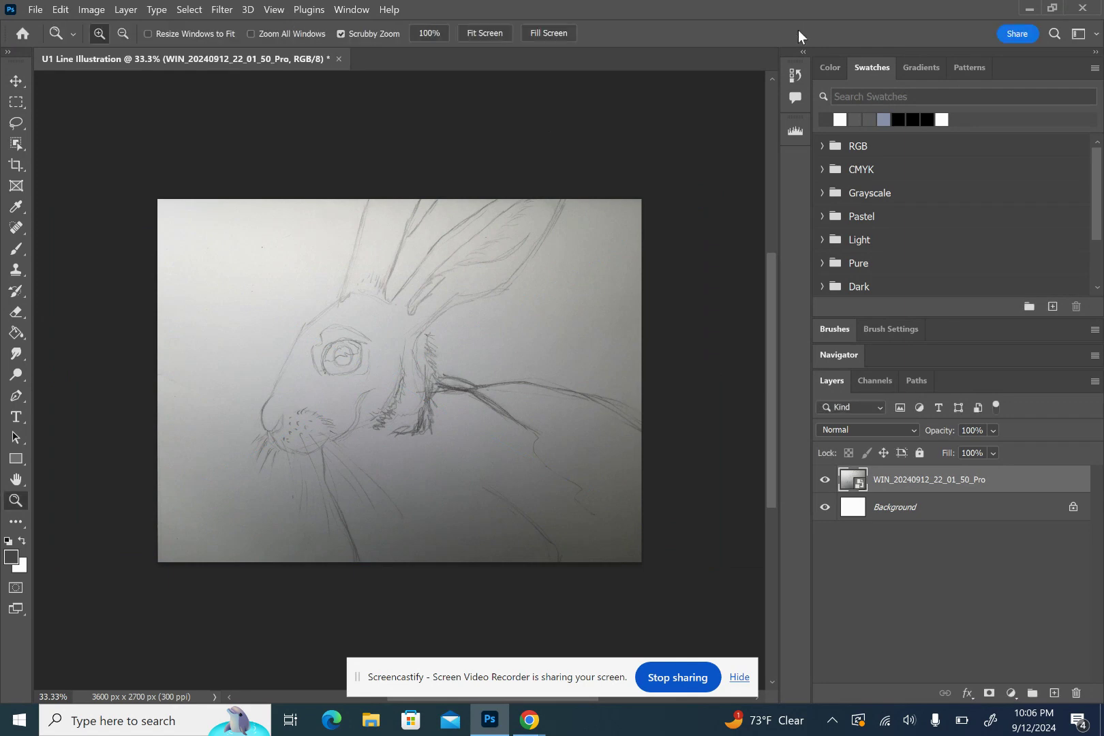
Fully lock the placed sketch photo layer and test its protection with a trial brush stroke
left_click(920, 452)
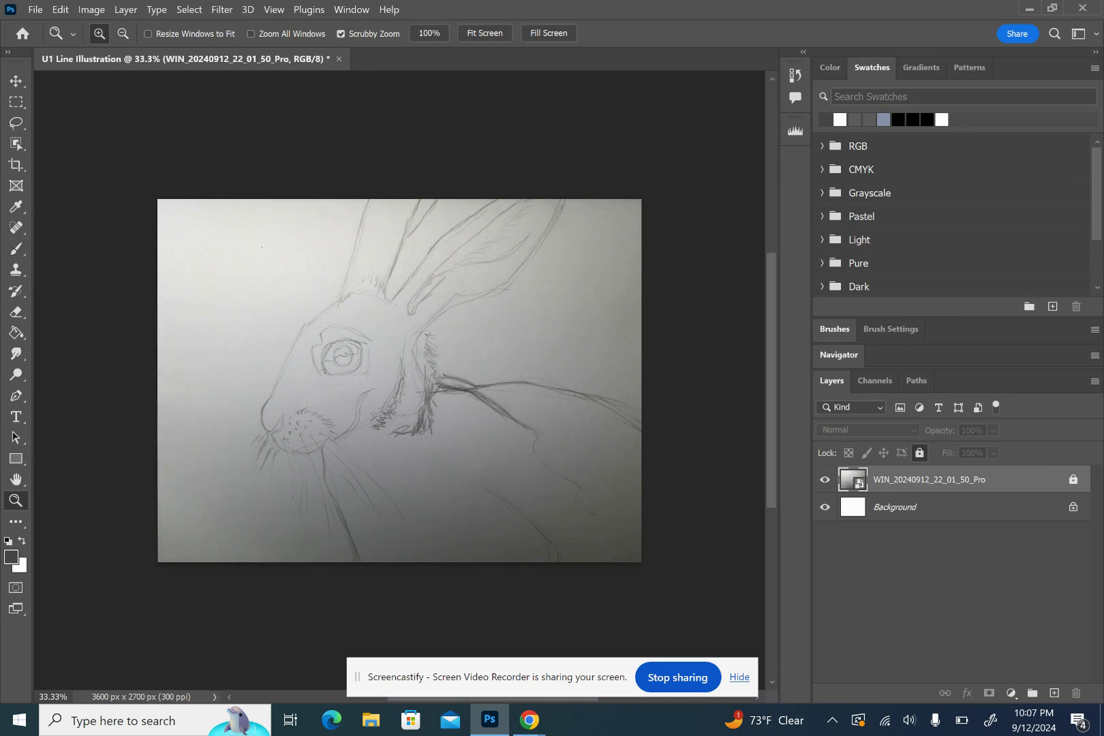
key("b")
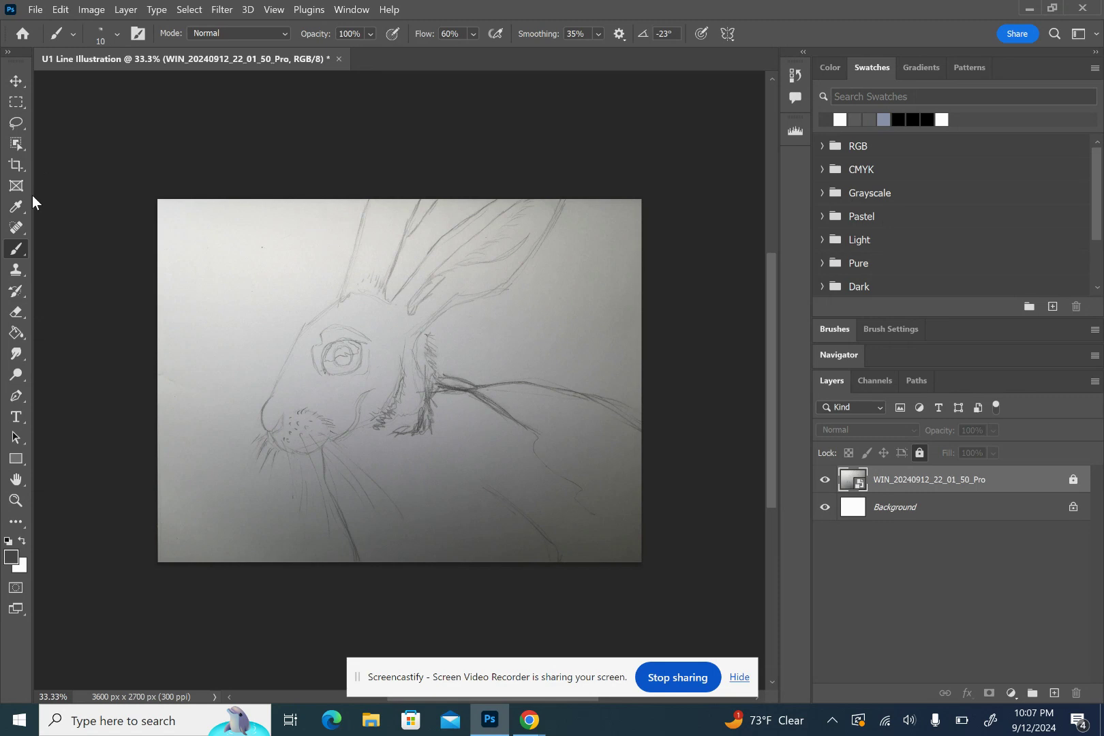
left_click(268, 271)
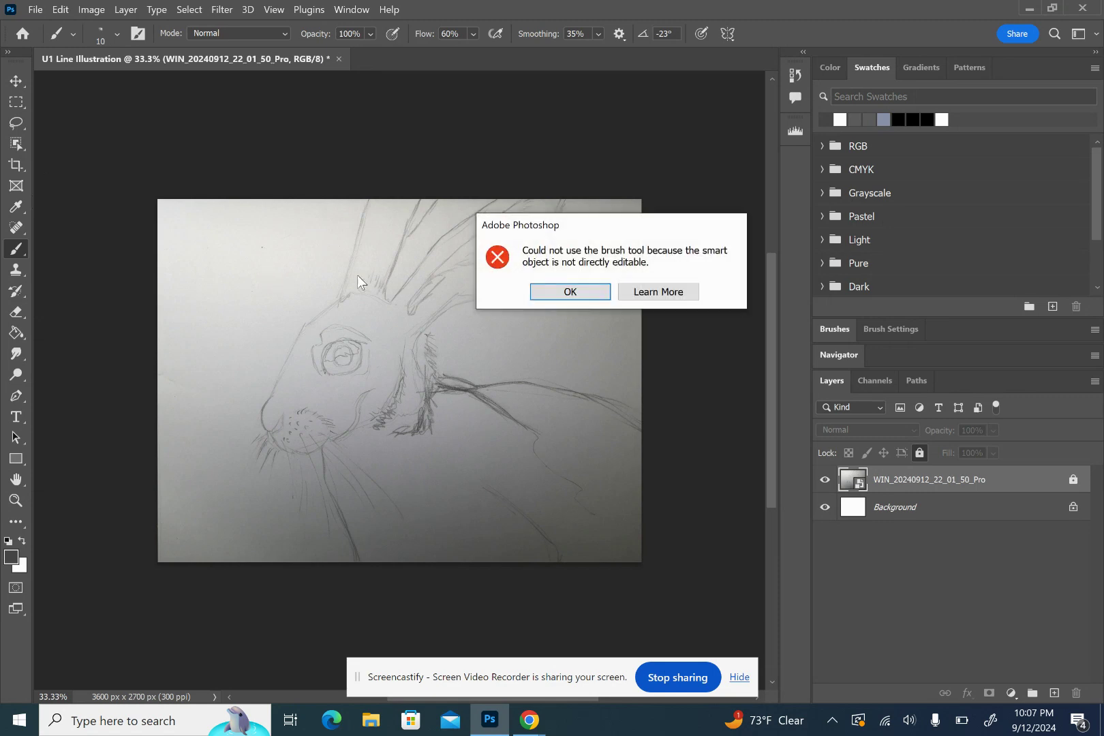
left_click(572, 291)
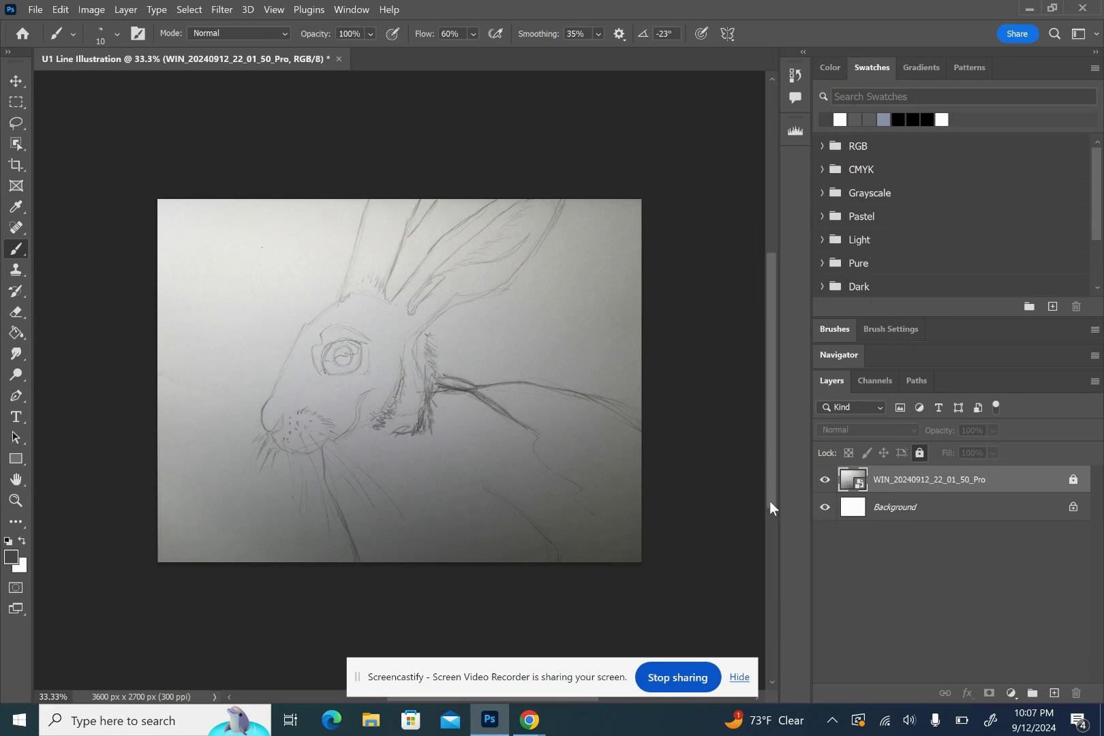
left_click(822, 480)
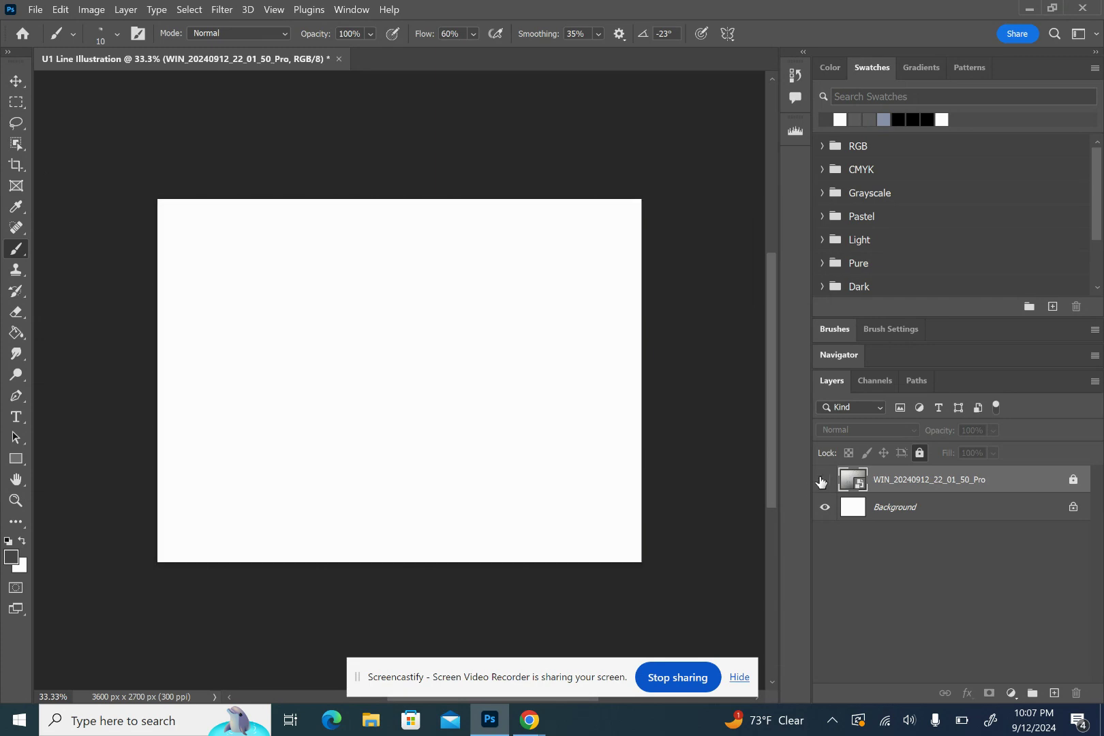
left_click(822, 480)
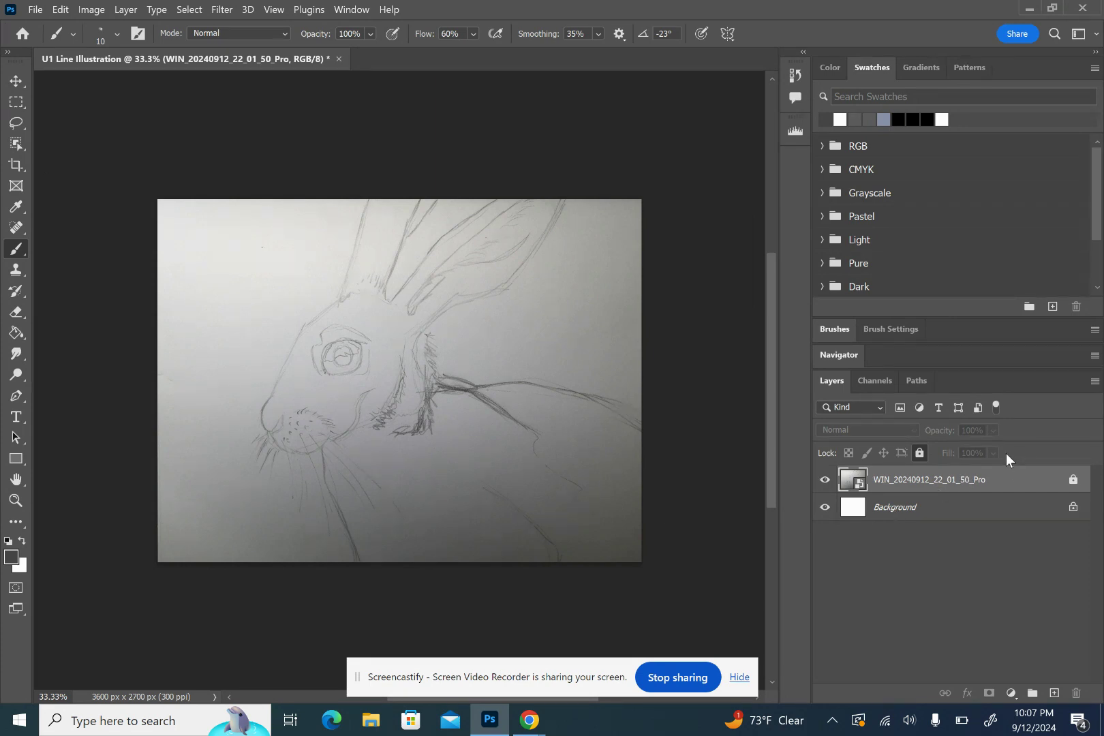
Add a new layer directly above the Background and name it "sketch 1"
left_click(983, 515)
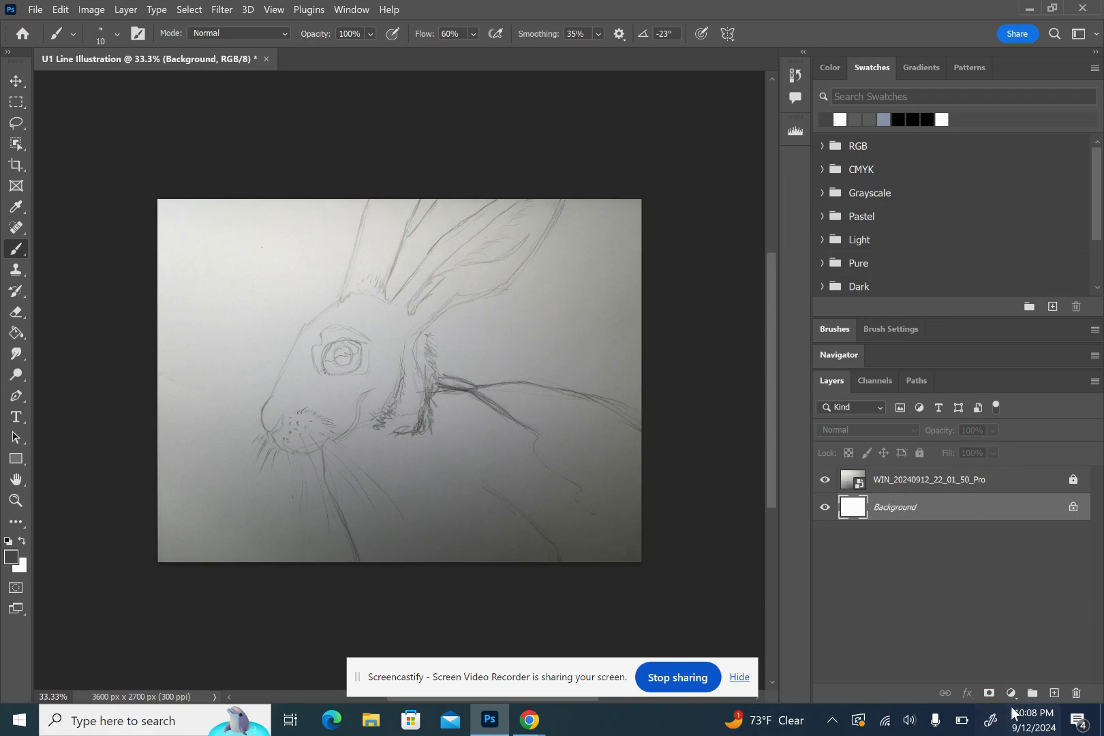
left_click(1054, 693)
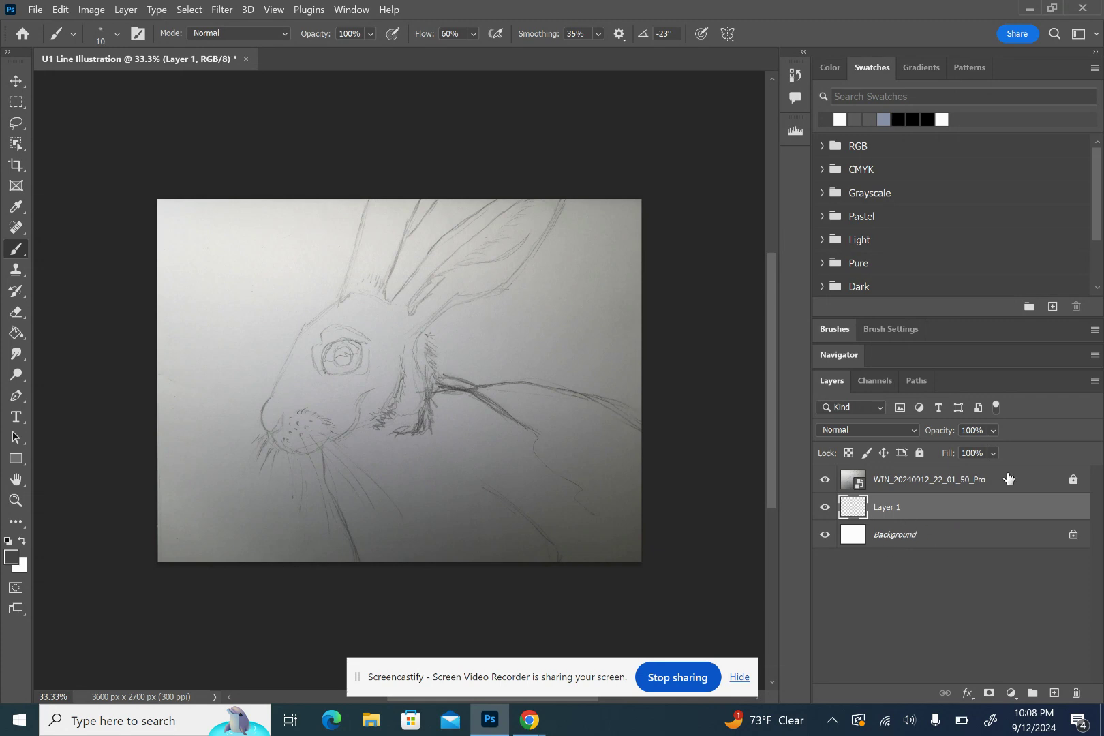
double_click(886, 506)
type("sketch 1")
key("Return")
Rearrange the workspace to show a compact grayscale color slider, the brush presets and the layer list together
left_click(836, 331)
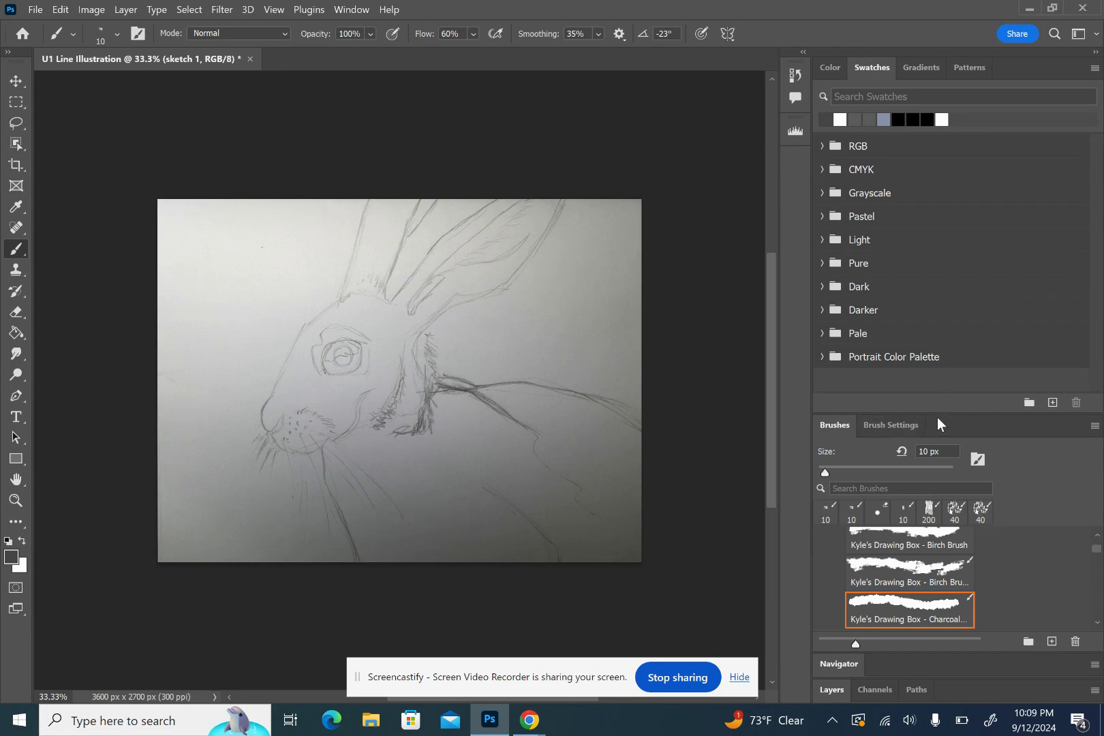
left_click_drag(944, 412, 965, 171)
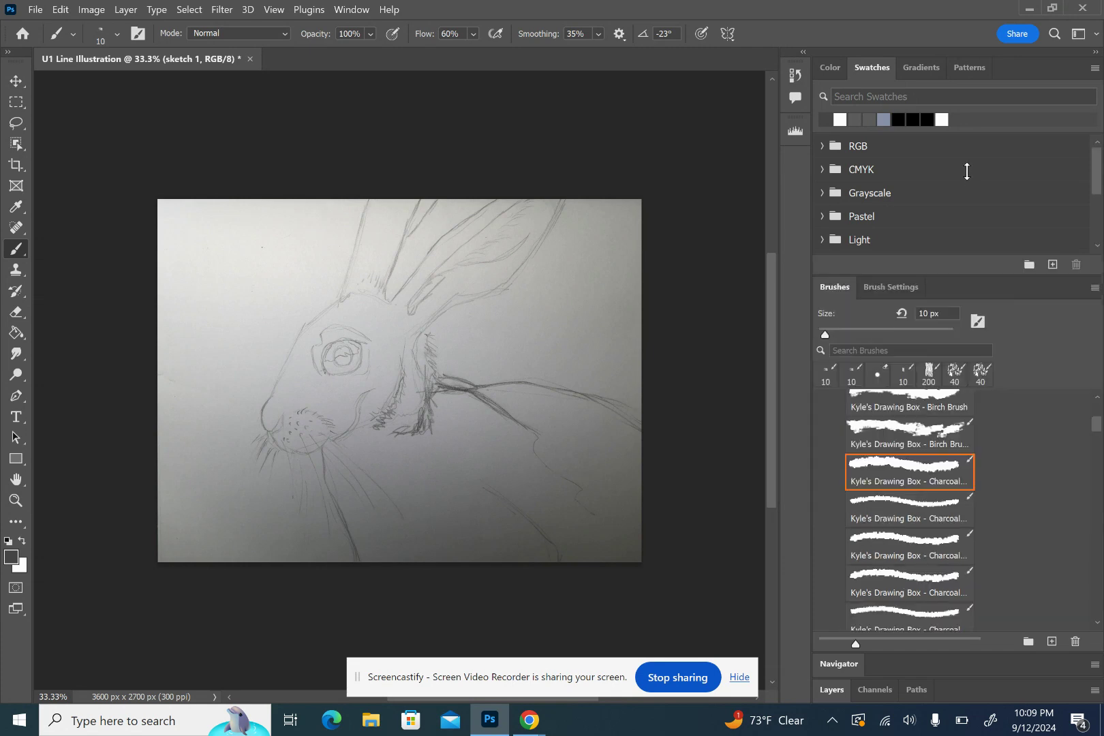
left_click(831, 70)
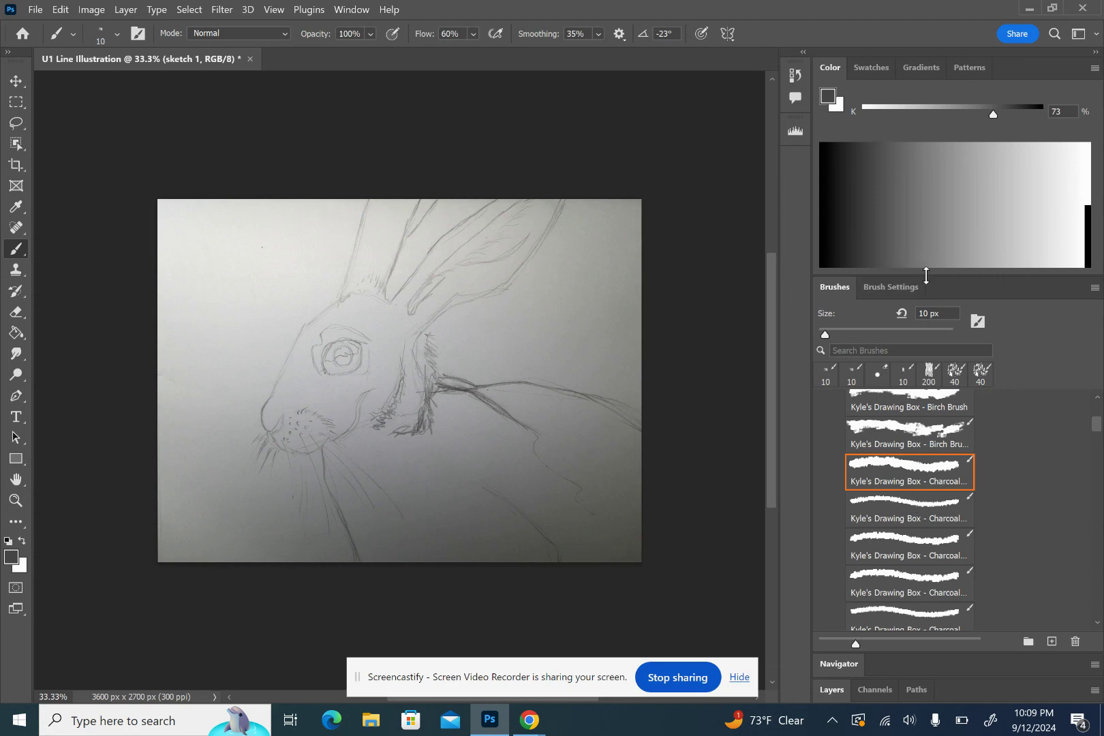
left_click_drag(926, 274, 928, 181)
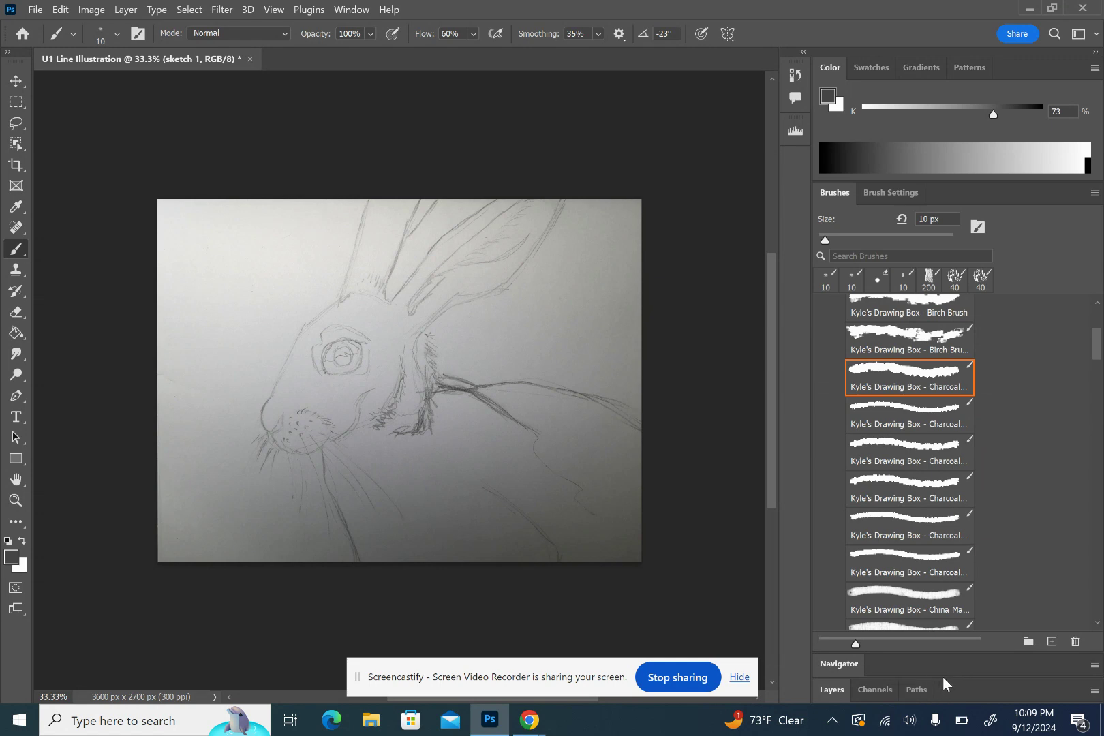
left_click(833, 689)
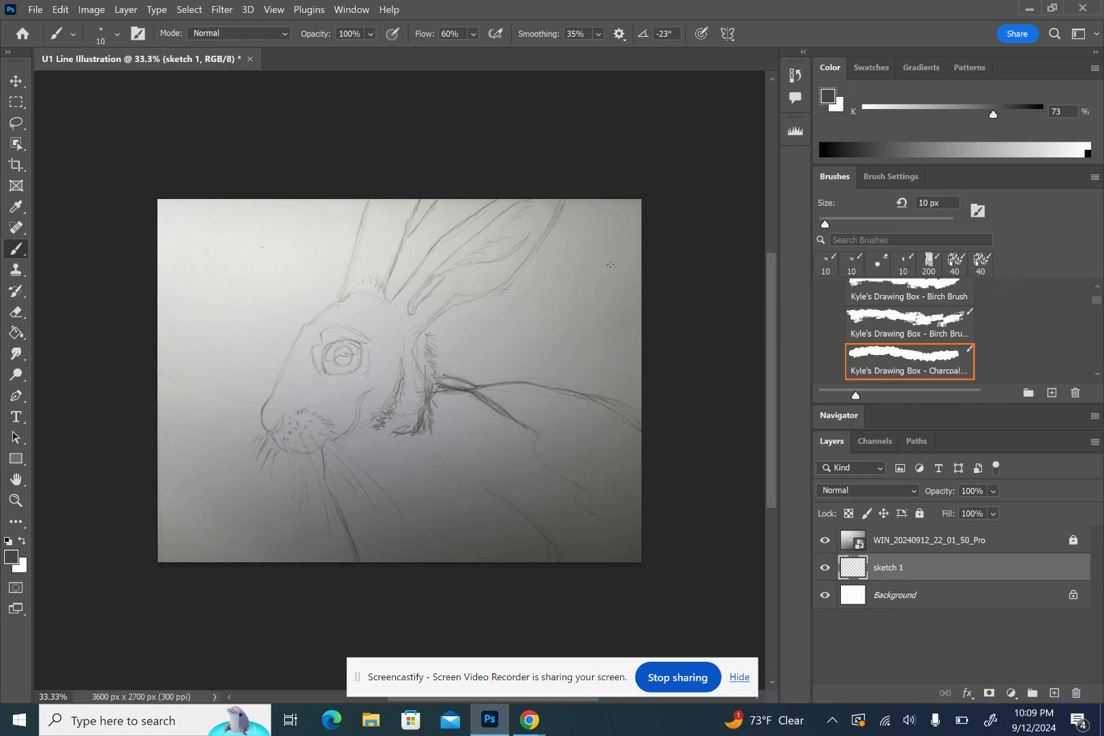
mouse_move(793, 717)
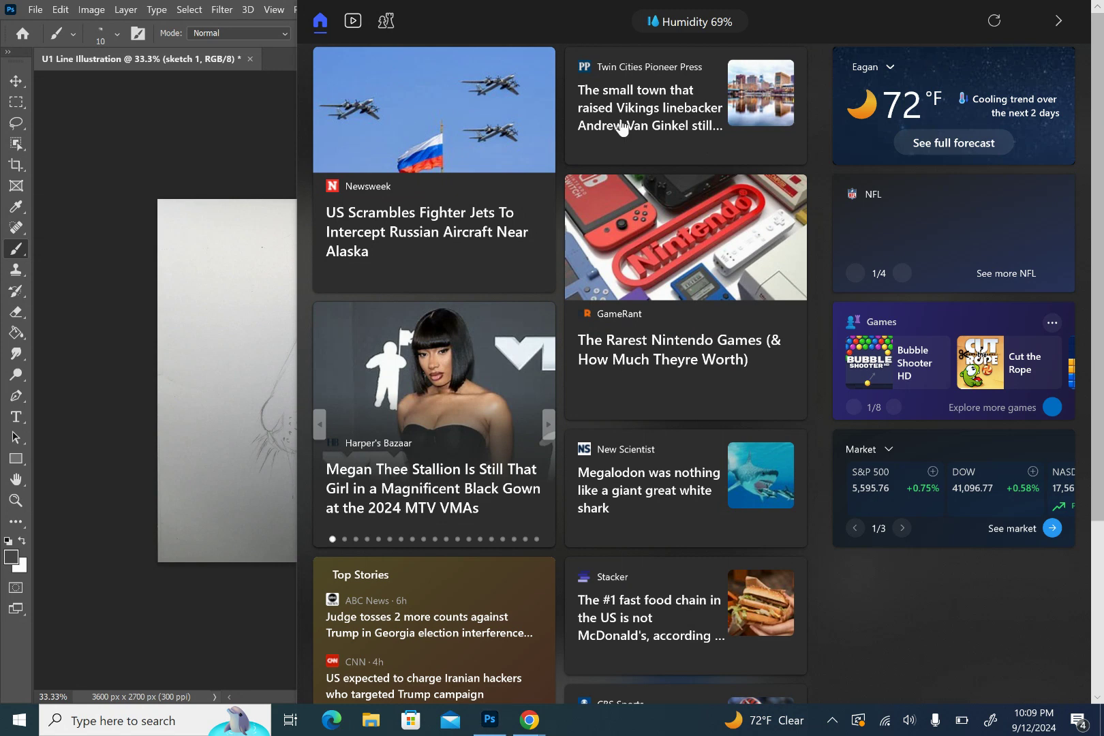
left_click(285, 187)
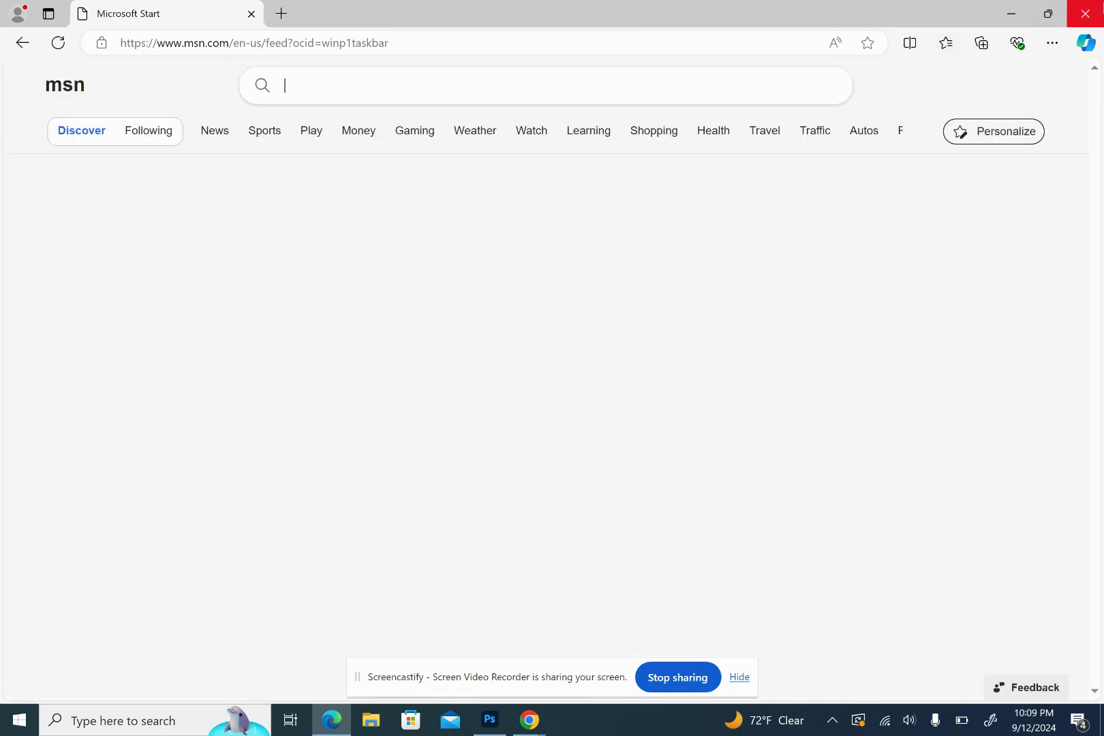
left_click(1085, 14)
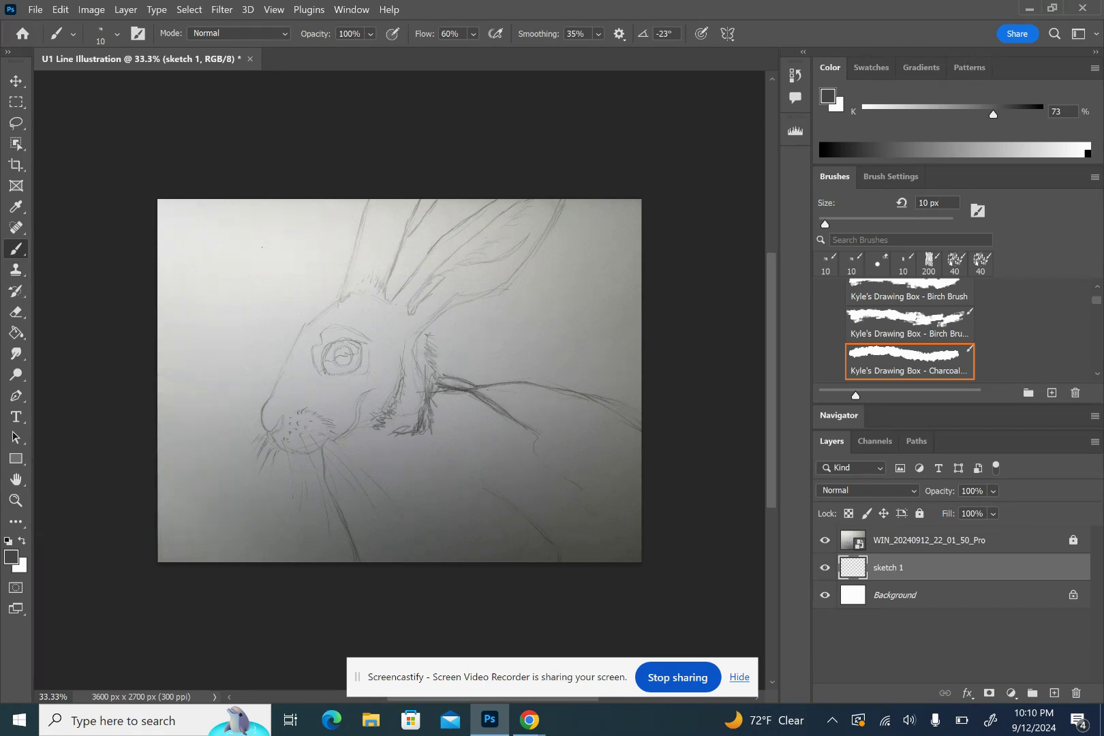
Choose the Kyle's Drawing Box - Pastella brush and reduce its size to 45 px
scroll(883, 324, "down", 5)
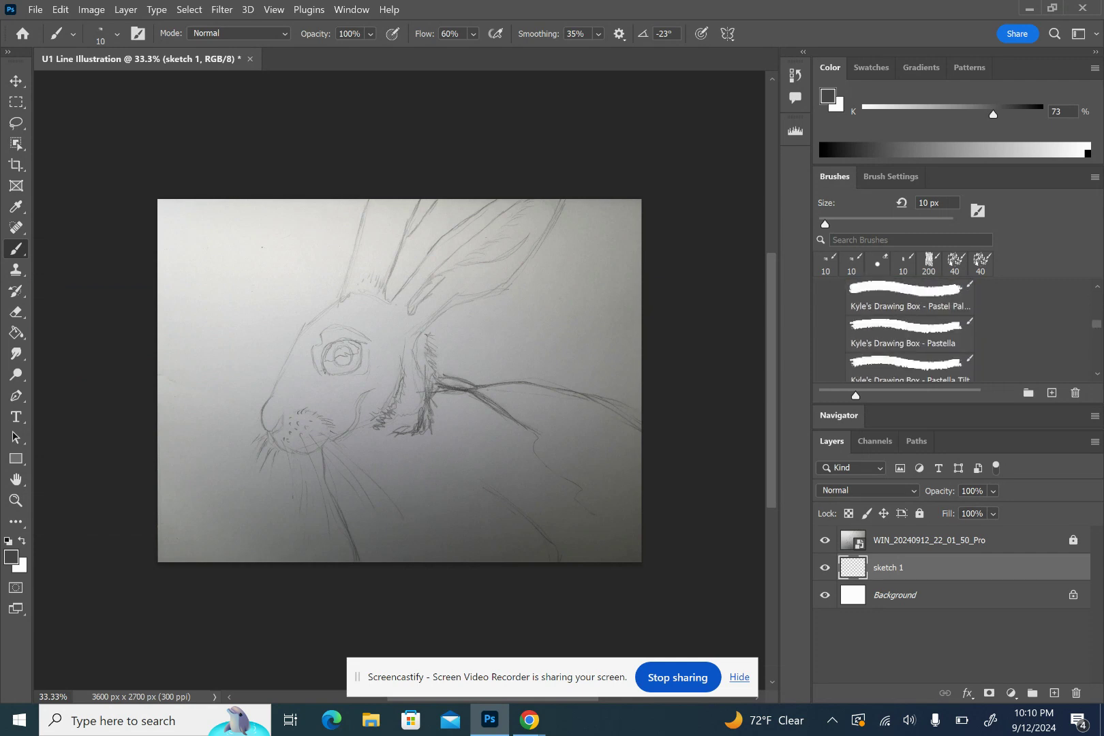
left_click(883, 324)
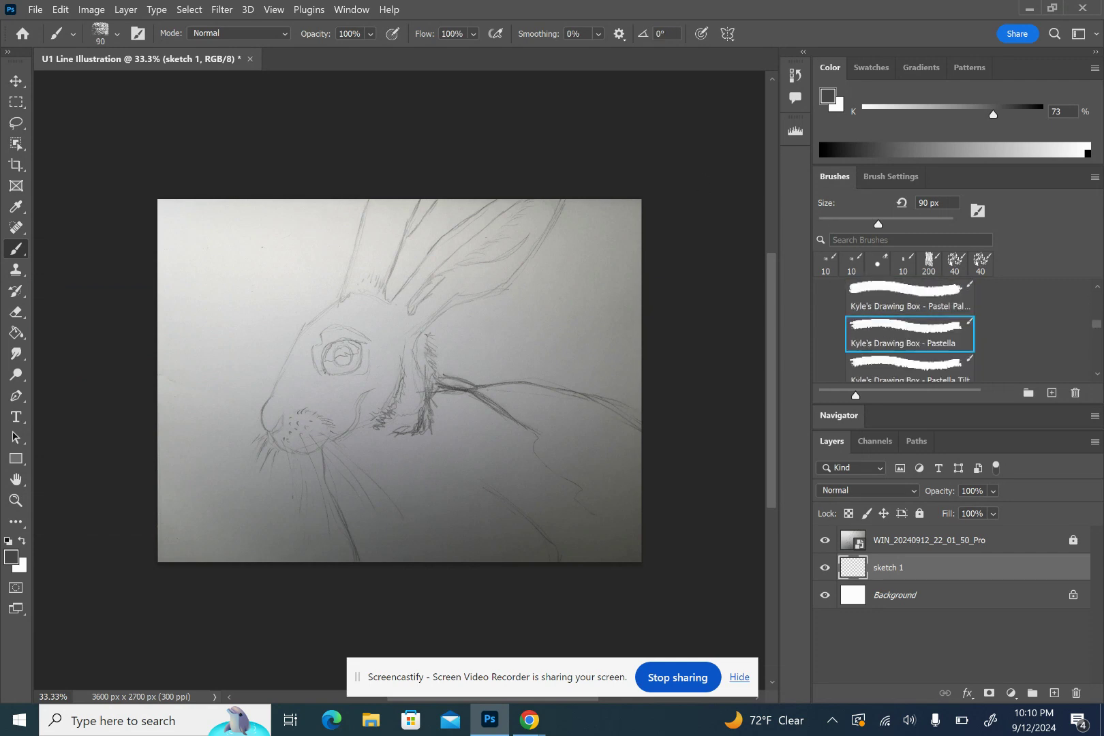
key("bracketleft")
key("bracketleft")
key("bracketleft")
key("bracketleft")
key("bracketleft")
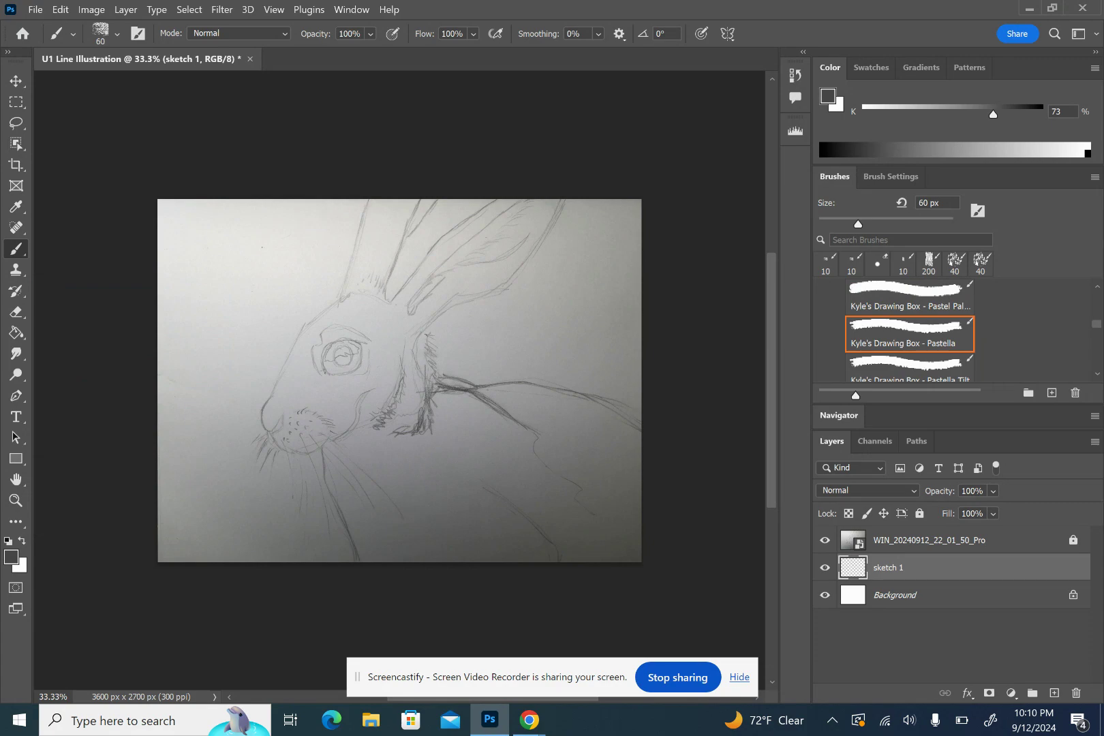
Trace the lower left edge of the rabbit's leftmost ear on sketch 1 and move that layer above the photo
scroll(319, 306, "up", 8)
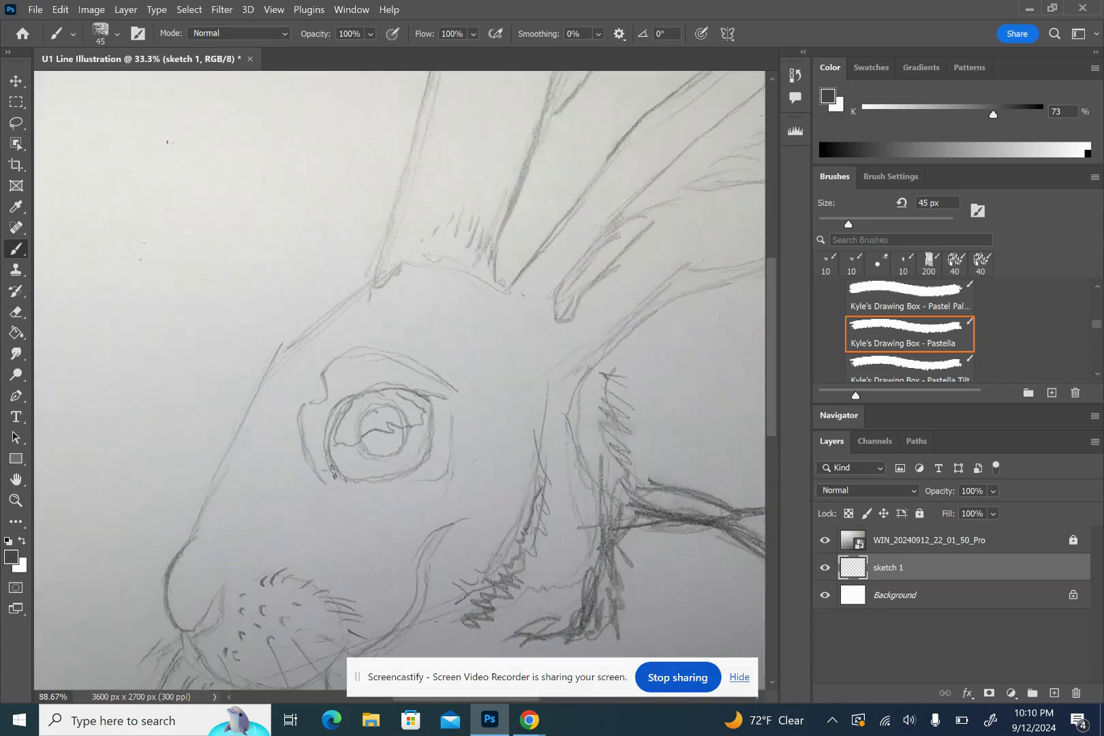
scroll(399, 380, "up", 4)
scroll(379, 439, "up", 4)
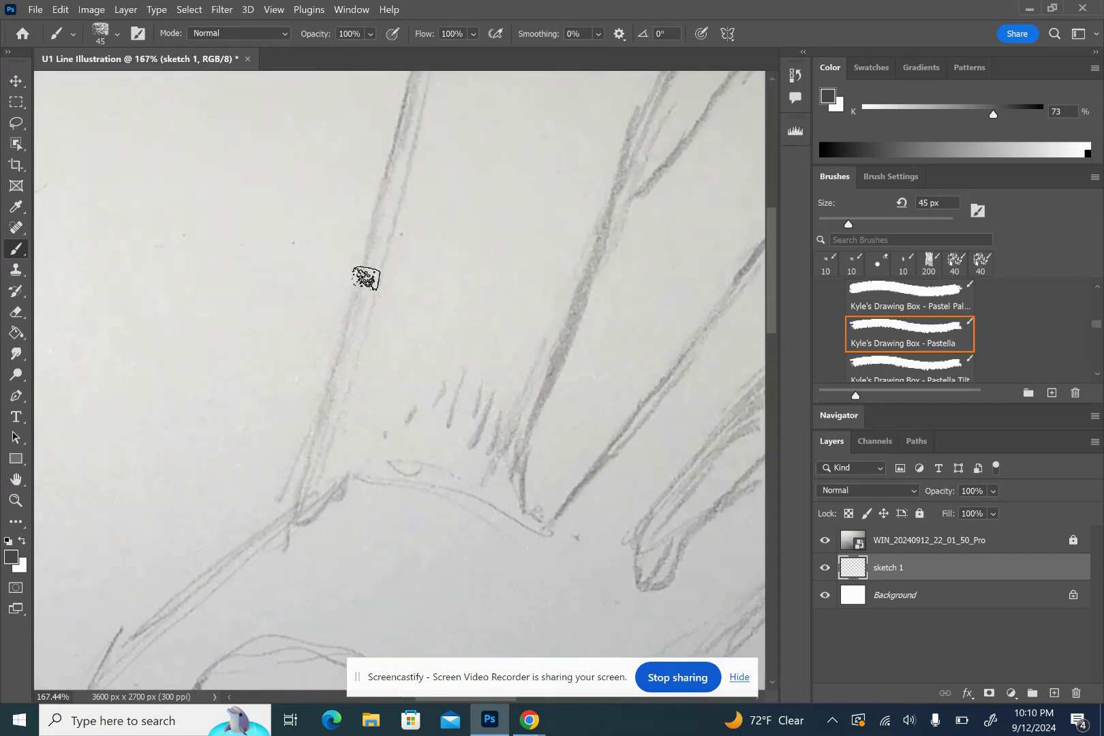
left_click_drag(297, 514, 341, 368)
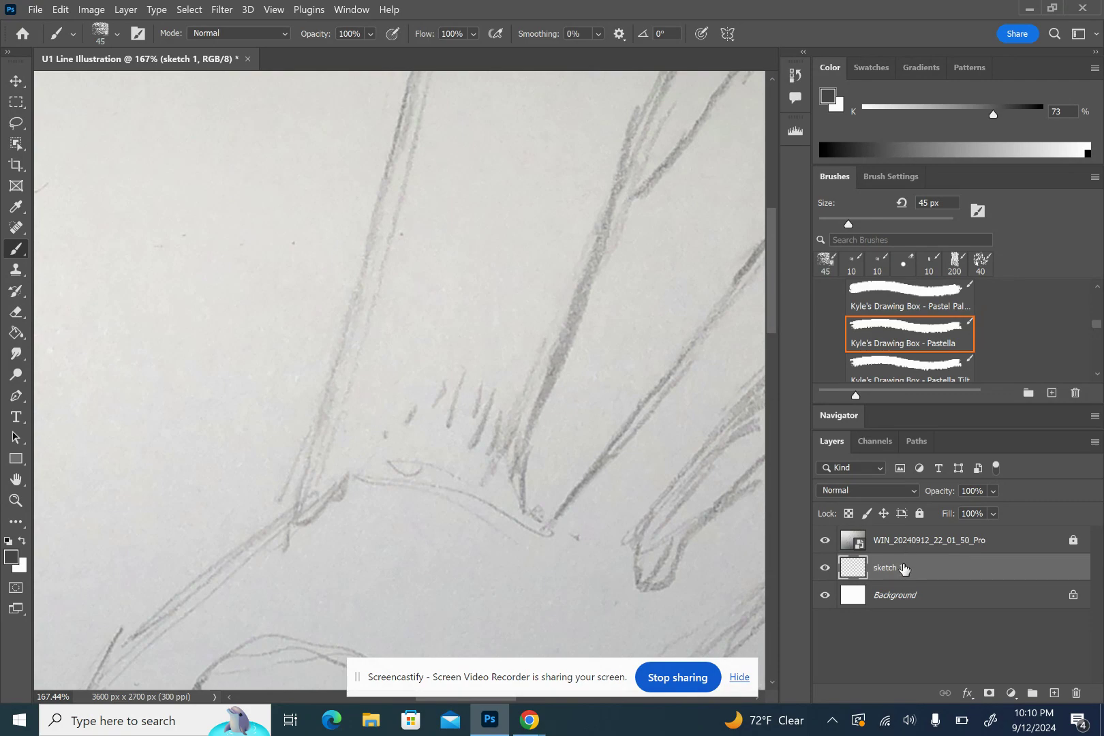
left_click_drag(904, 569, 930, 528)
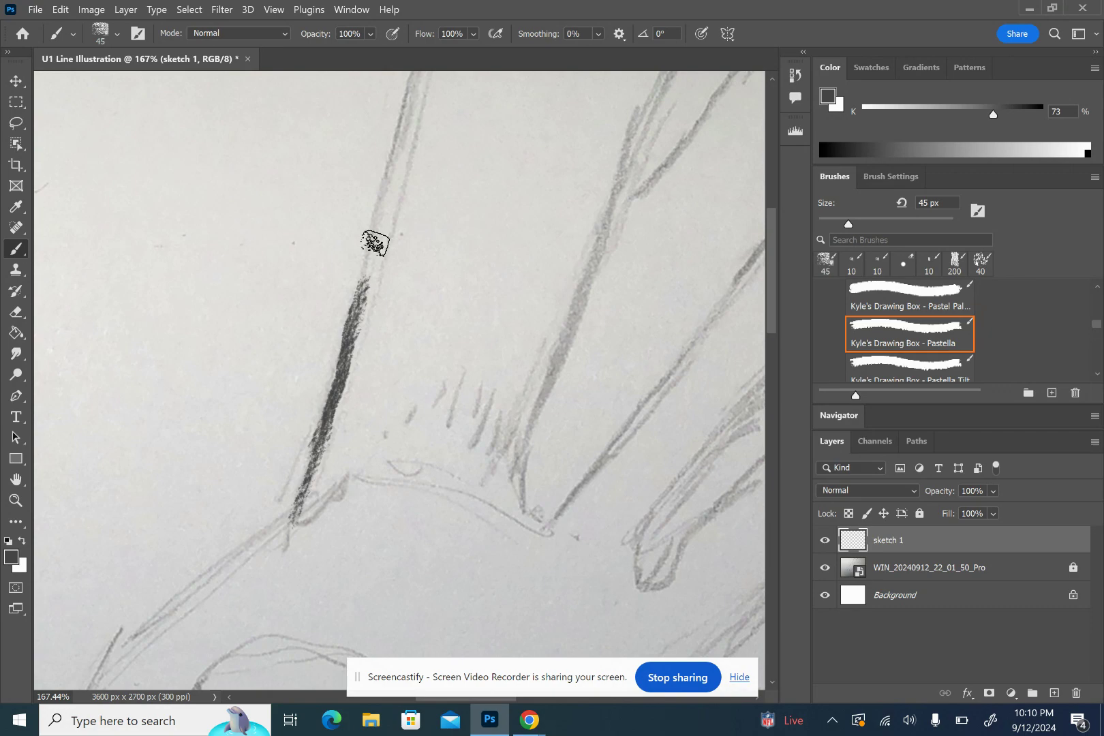
Extend the leftmost ear's outline upward and brush short fur strokes and the dark notch at the base of the ears
mouse_move(387, 170)
left_mouse_down()
mouse_move(364, 314)
mouse_move(401, 175)
left_mouse_up()
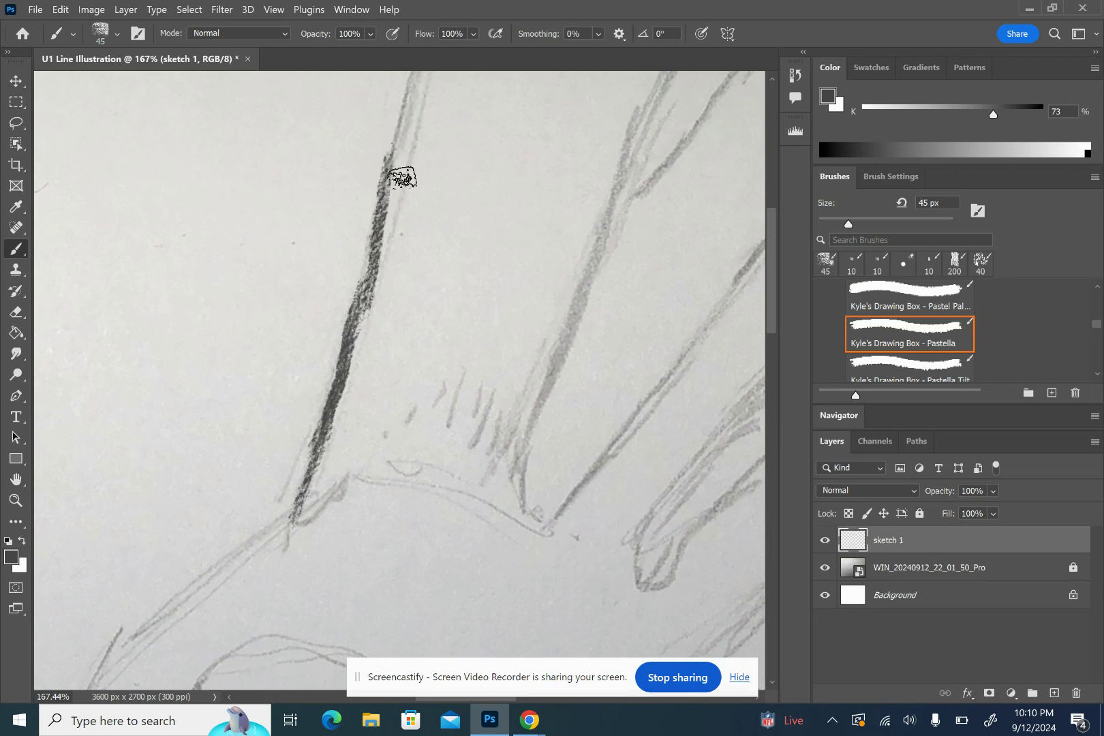
mouse_move(504, 480)
left_mouse_down()
mouse_move(553, 426)
mouse_move(487, 468)
mouse_move(523, 401)
left_mouse_up()
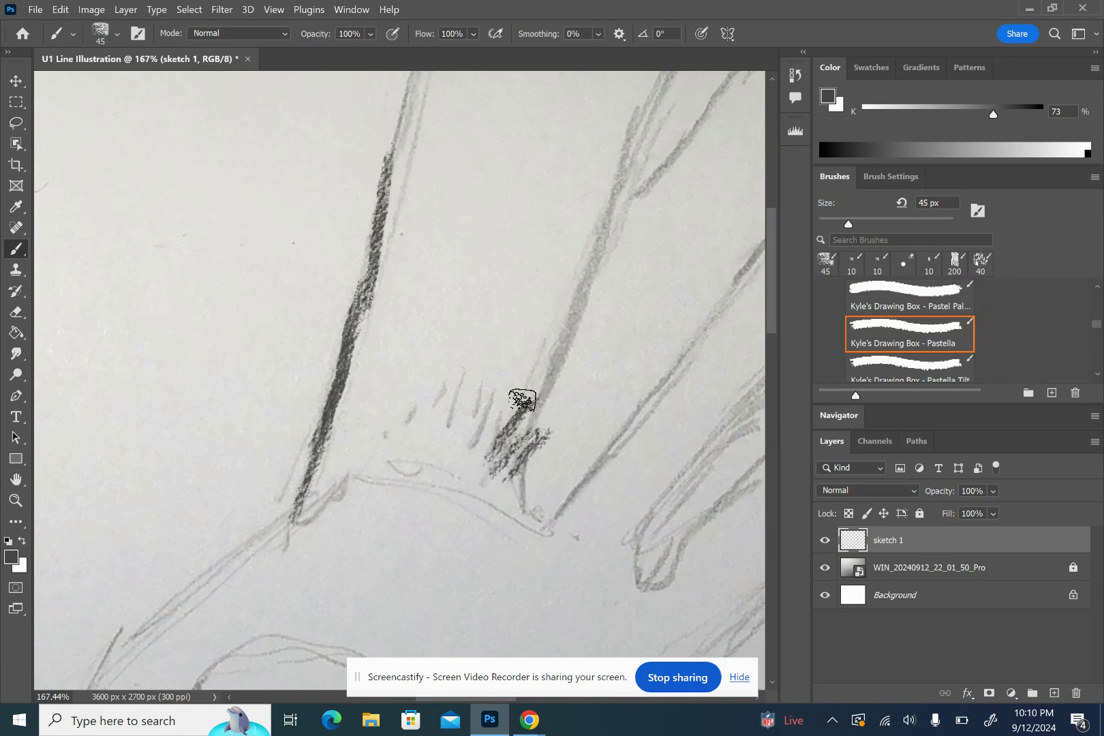
mouse_move(479, 459)
left_mouse_down()
mouse_move(499, 341)
mouse_move(467, 465)
left_mouse_up()
mouse_move(455, 423)
left_mouse_down()
mouse_move(464, 372)
mouse_move(451, 430)
left_mouse_up()
mouse_move(446, 389)
left_mouse_down()
mouse_move(432, 436)
mouse_move(406, 438)
mouse_move(395, 468)
mouse_move(382, 448)
mouse_move(399, 464)
mouse_move(446, 458)
mouse_move(445, 491)
mouse_move(412, 468)
mouse_move(398, 425)
mouse_move(380, 453)
mouse_move(485, 471)
mouse_move(480, 511)
left_mouse_up()
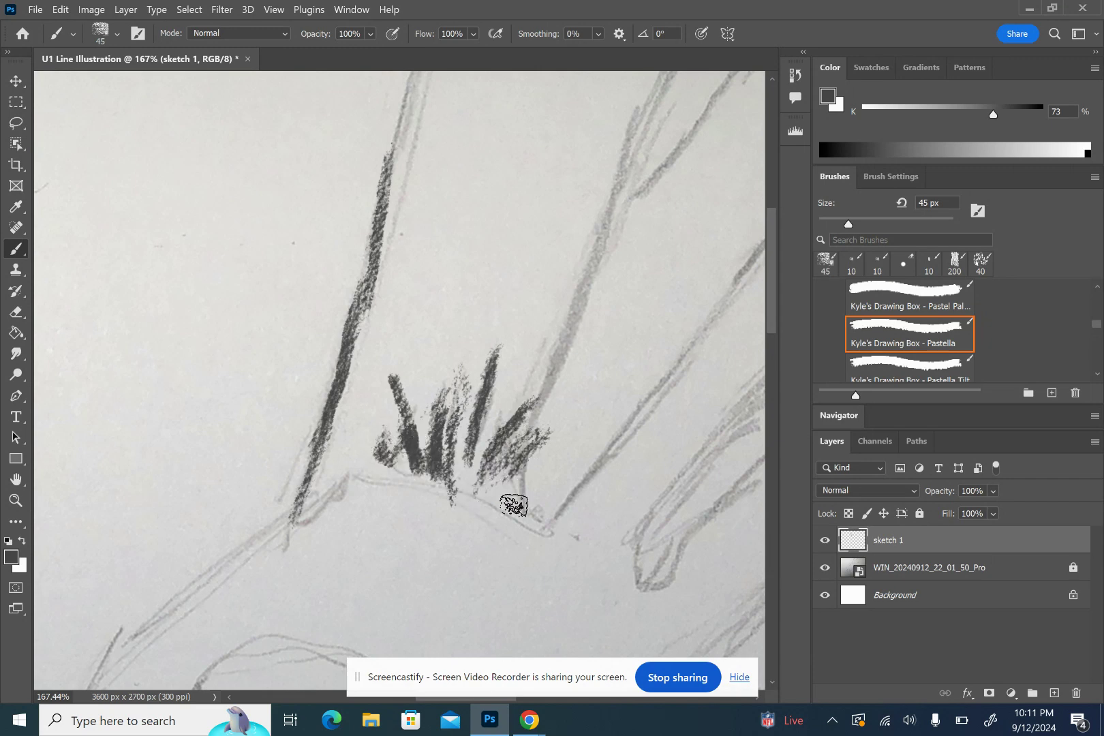
mouse_move(524, 469)
left_mouse_down()
mouse_move(527, 518)
mouse_move(552, 512)
mouse_move(628, 436)
mouse_move(545, 528)
left_mouse_up()
Trace the right edge of the leftmost ear and the line branching off it up to the canvas's top edge
scroll(538, 531, "up", 5)
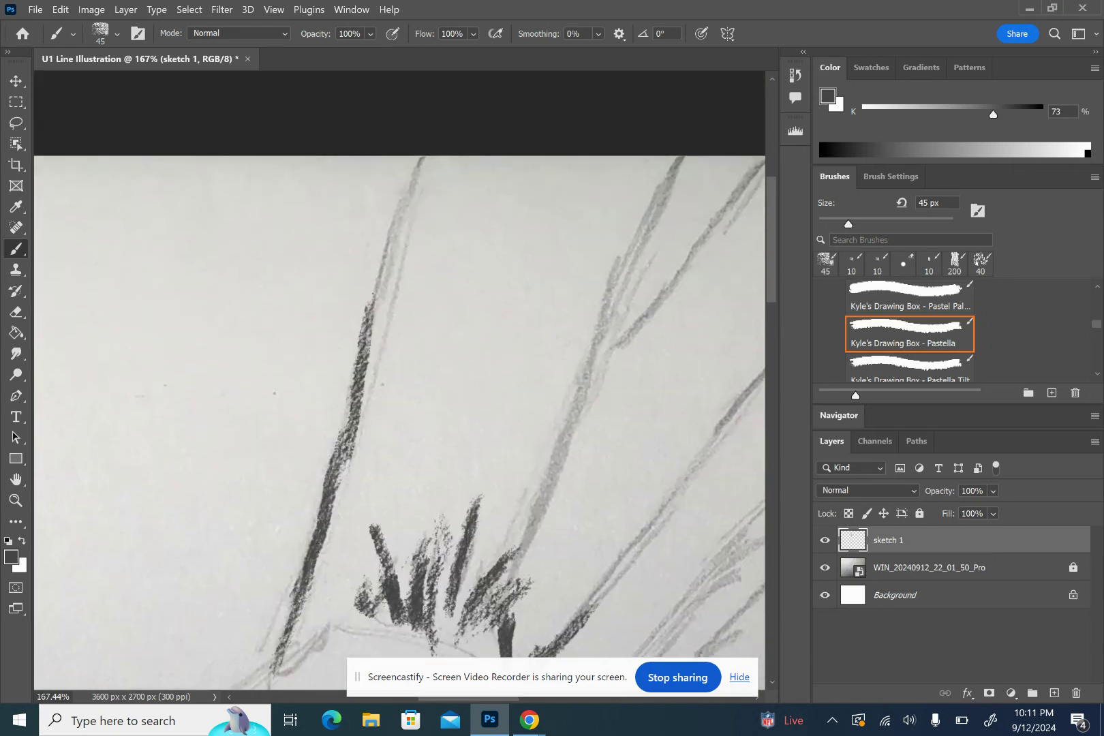
mouse_move(560, 458)
left_mouse_down()
mouse_move(510, 584)
mouse_move(588, 313)
left_mouse_up()
left_click_drag(576, 395, 626, 241)
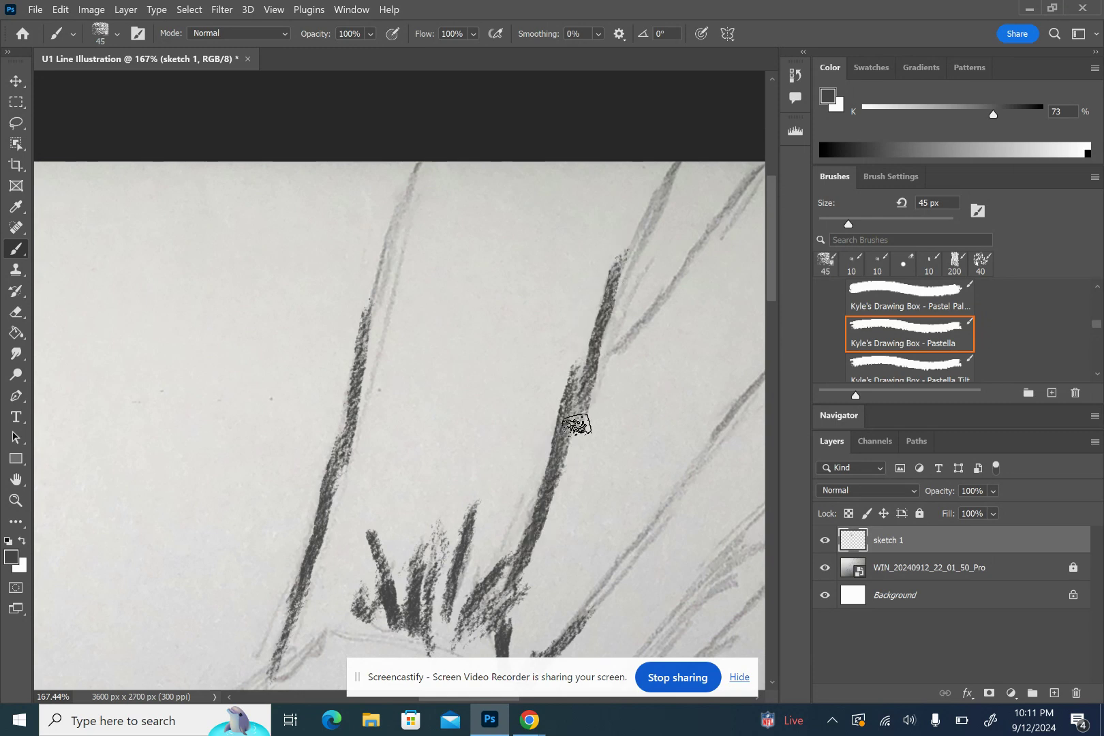
left_click_drag(613, 348, 746, 184)
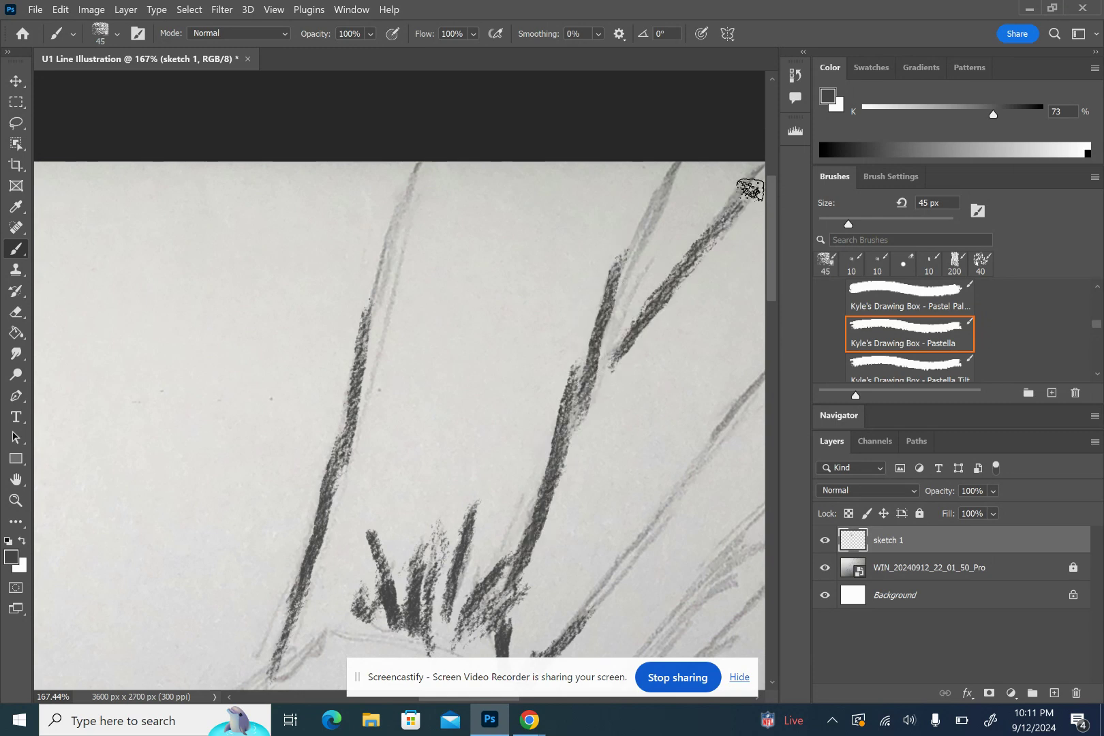
left_click_drag(626, 254, 698, 132)
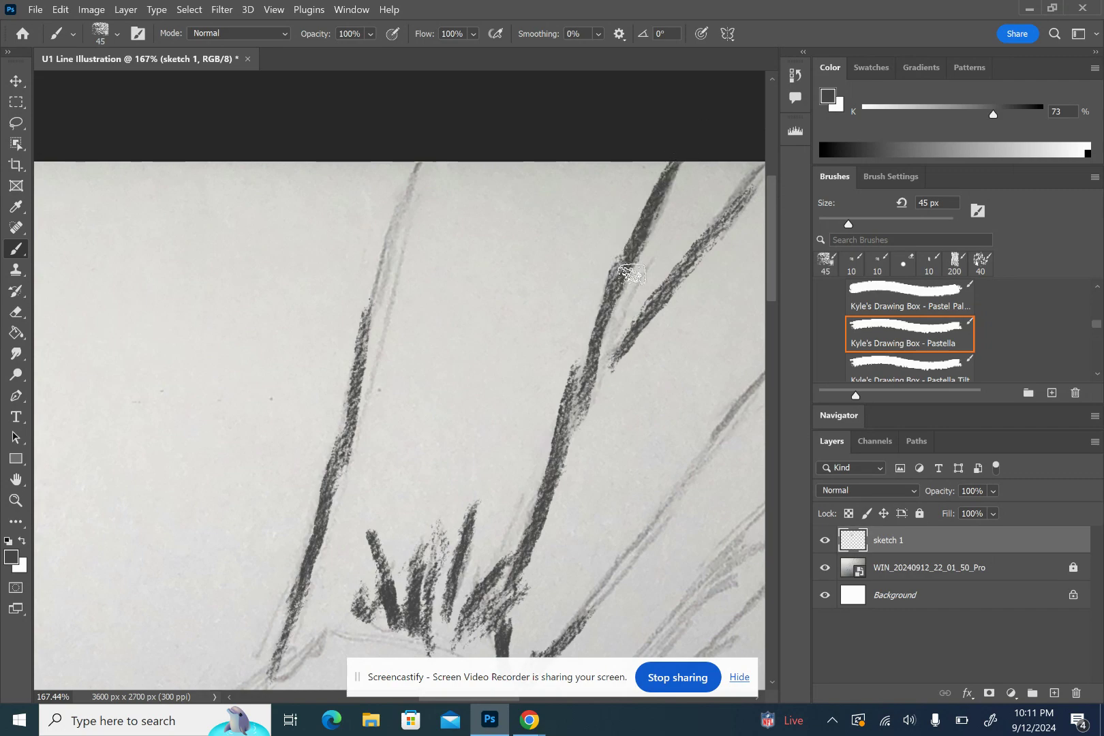
left_click_drag(632, 263, 615, 333)
scroll(399, 381, "down", 3)
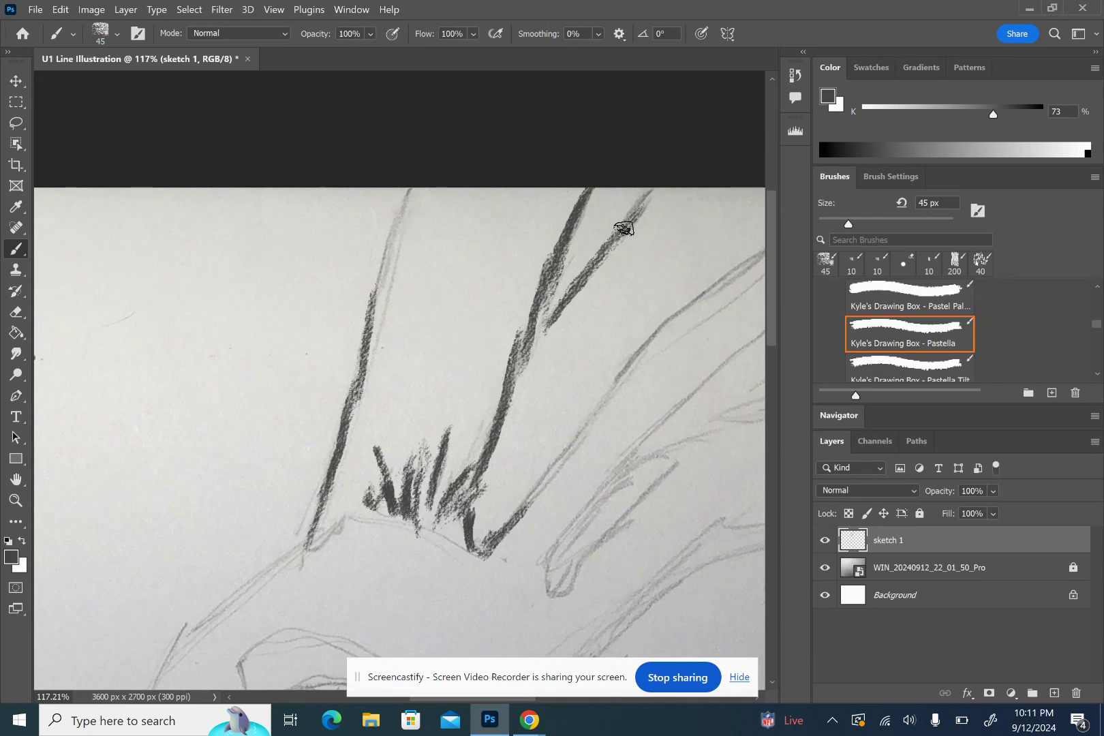
left_click_drag(623, 229, 658, 190)
Complete the leftmost ear's left outline from the canvas's top edge down to the rabbit's head
scroll(399, 381, "down", 3)
scroll(399, 381, "up", 2)
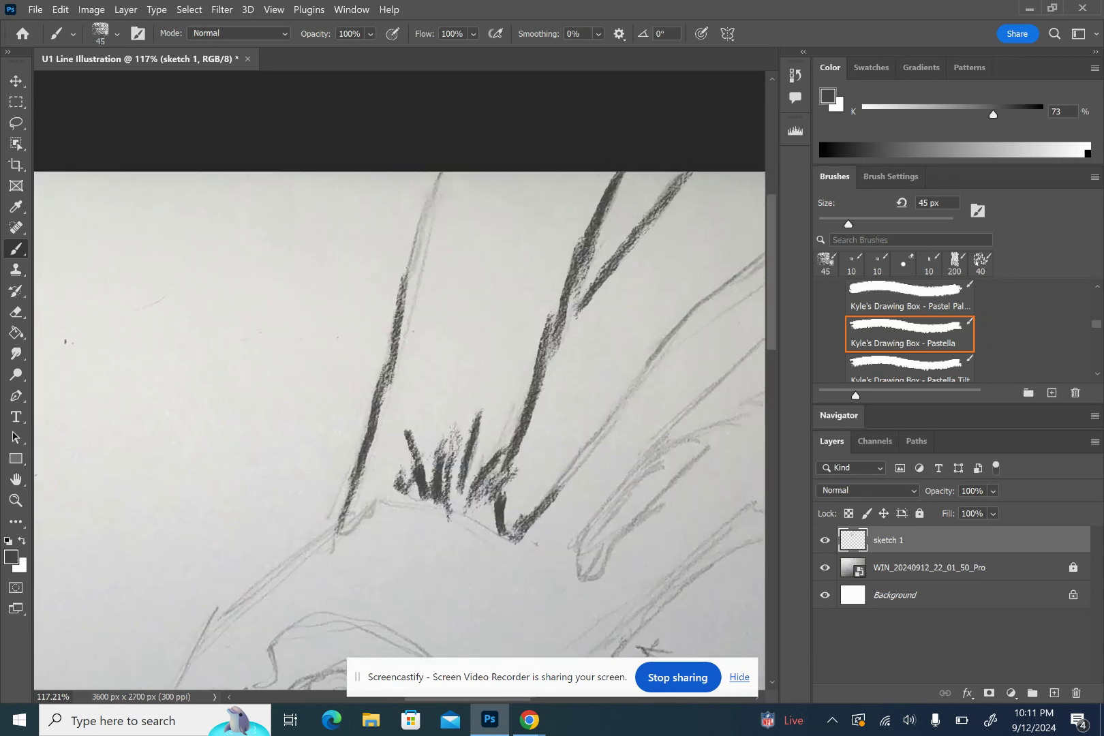
mouse_move(431, 184)
left_mouse_down()
mouse_move(399, 310)
mouse_move(440, 176)
mouse_move(400, 299)
mouse_move(433, 197)
mouse_move(395, 370)
left_mouse_up()
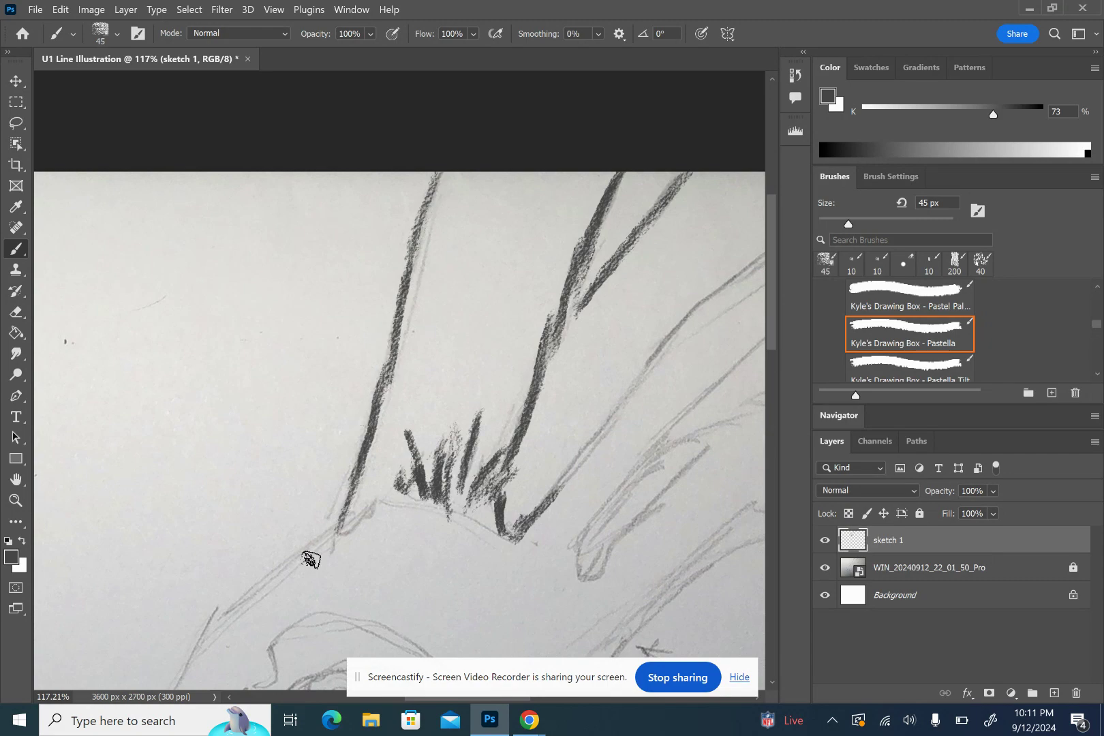
left_click_drag(361, 447, 331, 531)
scroll(399, 382, "down", 3)
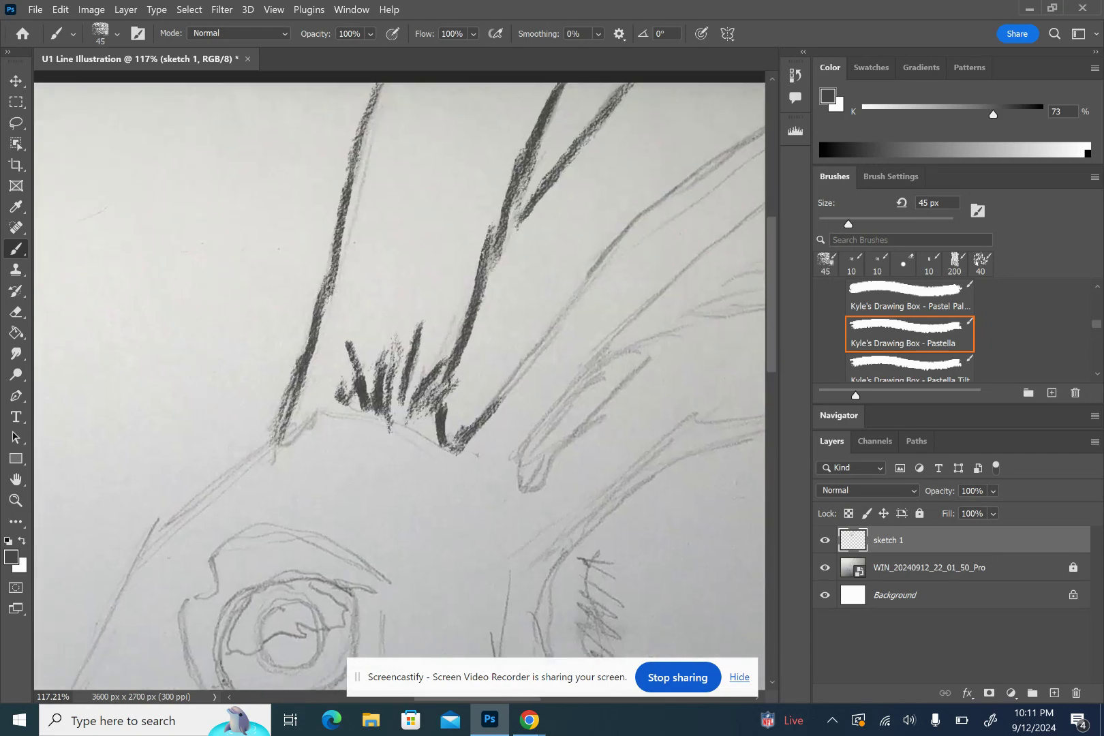
scroll(399, 382, "up", 4)
scroll(399, 382, "up", 2)
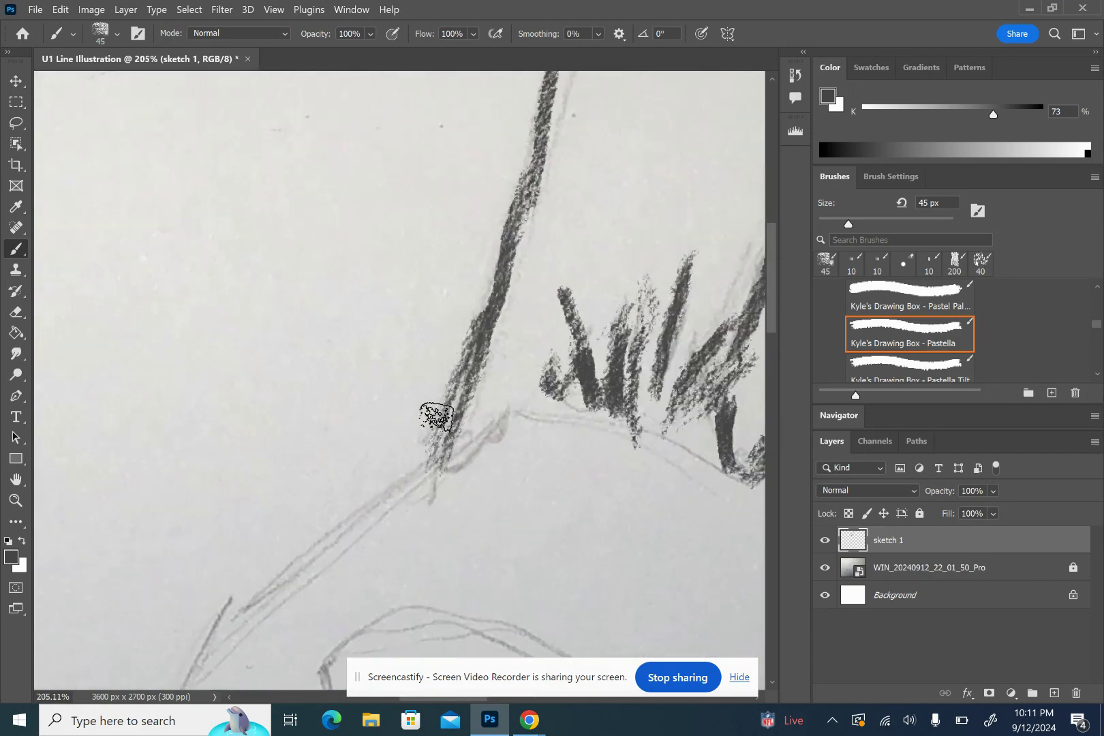
Trace the rabbit's forehead line from the base of the leftmost ear down toward the brow on sketch 1
mouse_move(436, 430)
left_mouse_down()
mouse_move(357, 526)
mouse_move(467, 387)
mouse_move(239, 613)
left_mouse_up()
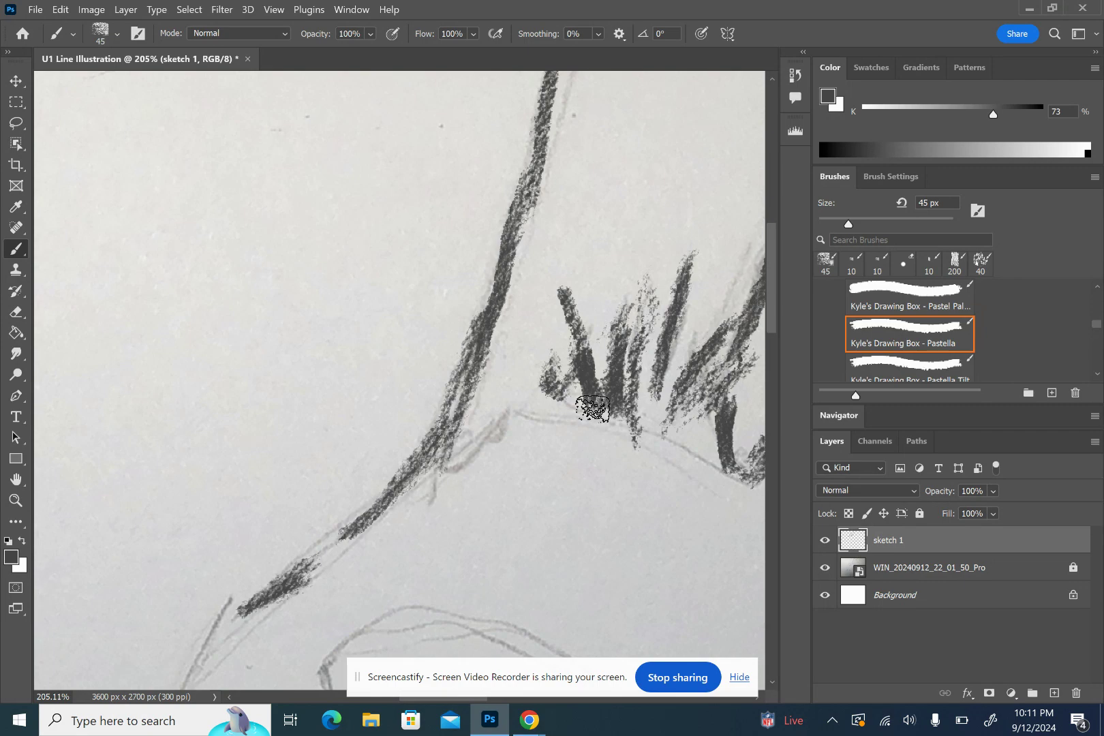
scroll(593, 409, "down", 2)
scroll(592, 408, "right", 2)
scroll(399, 381, "down", 6)
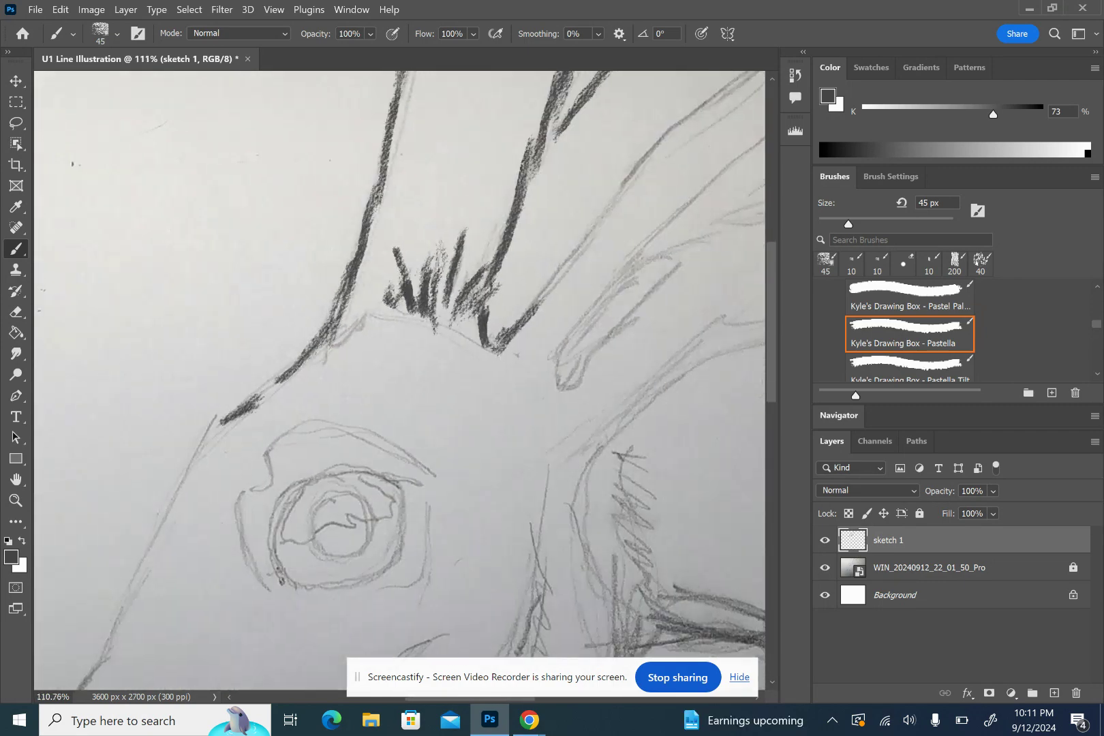
scroll(399, 381, "down", 2)
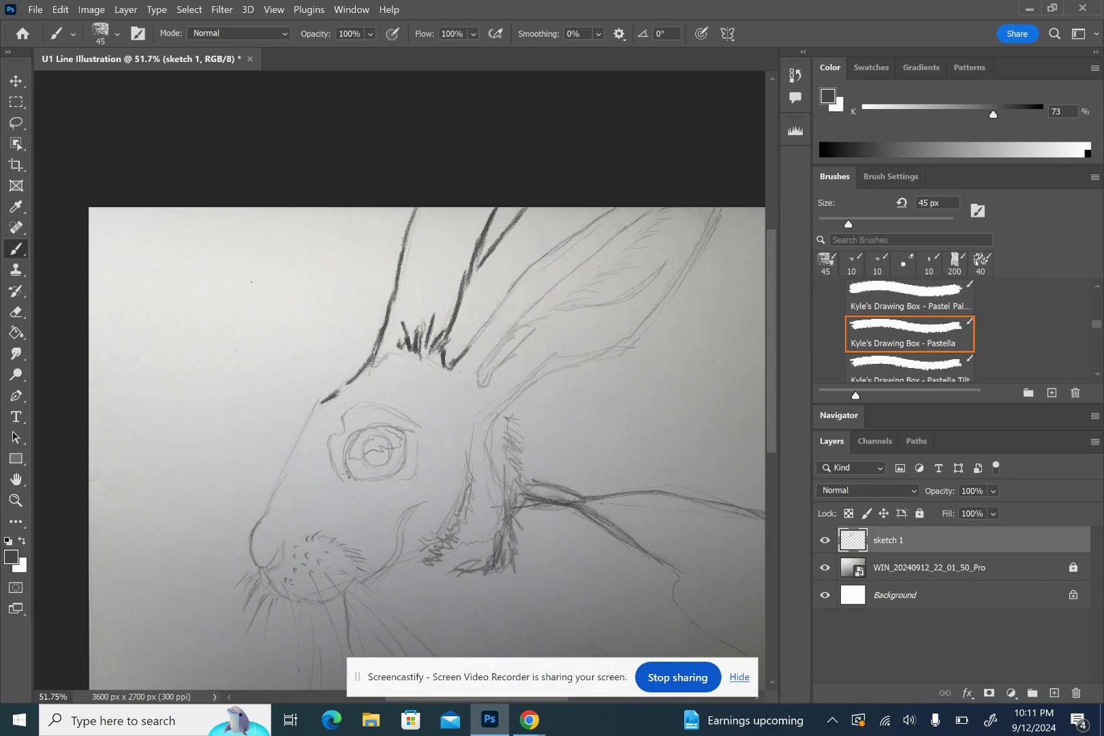
scroll(398, 381, "up", 4)
scroll(399, 381, "up", 1)
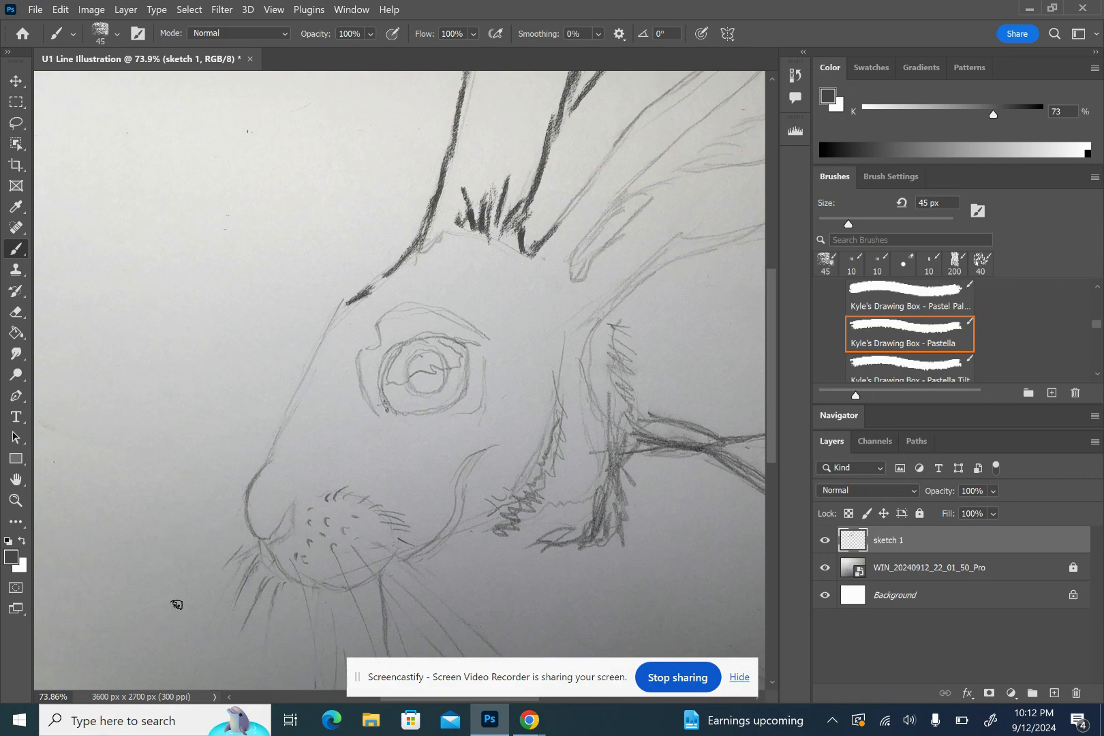
Save the document in Photoshop format to the Documents folder as U1 Line Illustration, replacing the existing file
left_click(35, 11)
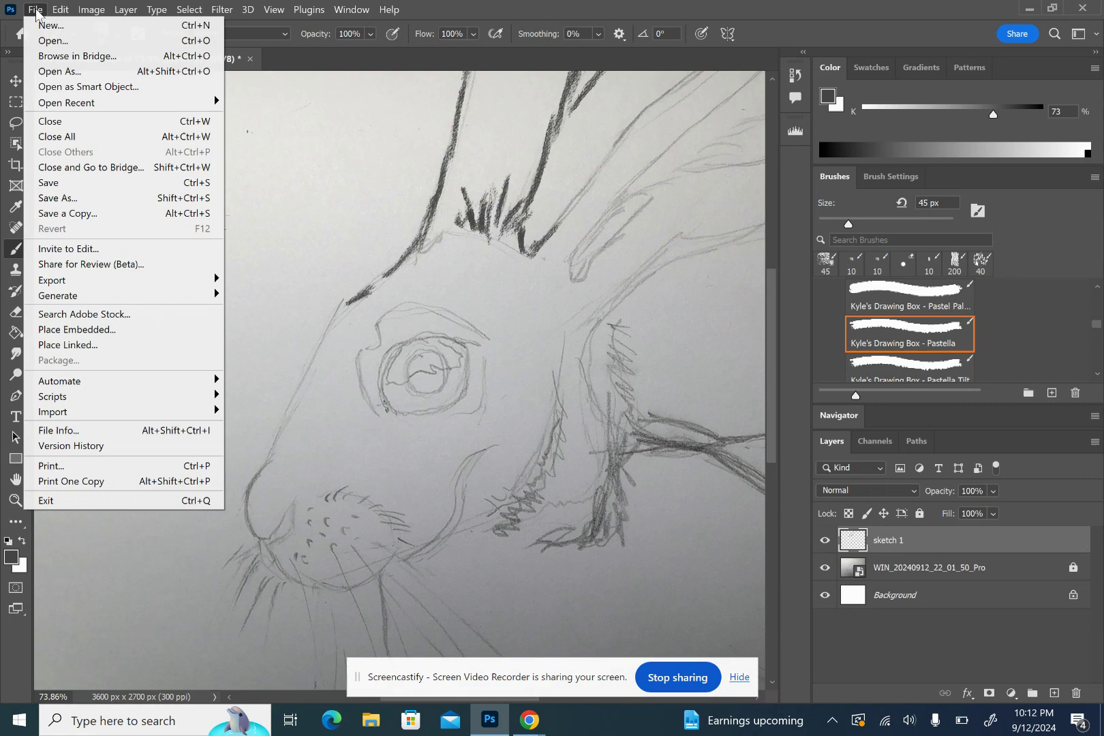
left_click(76, 198)
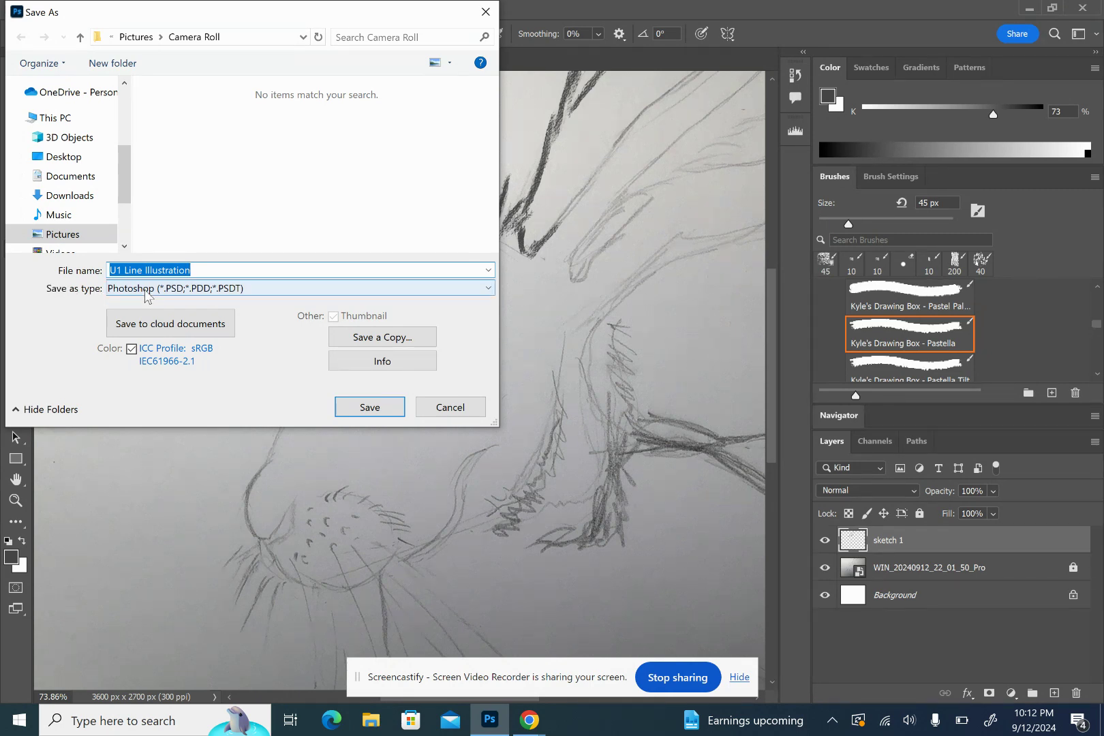
left_click(64, 119)
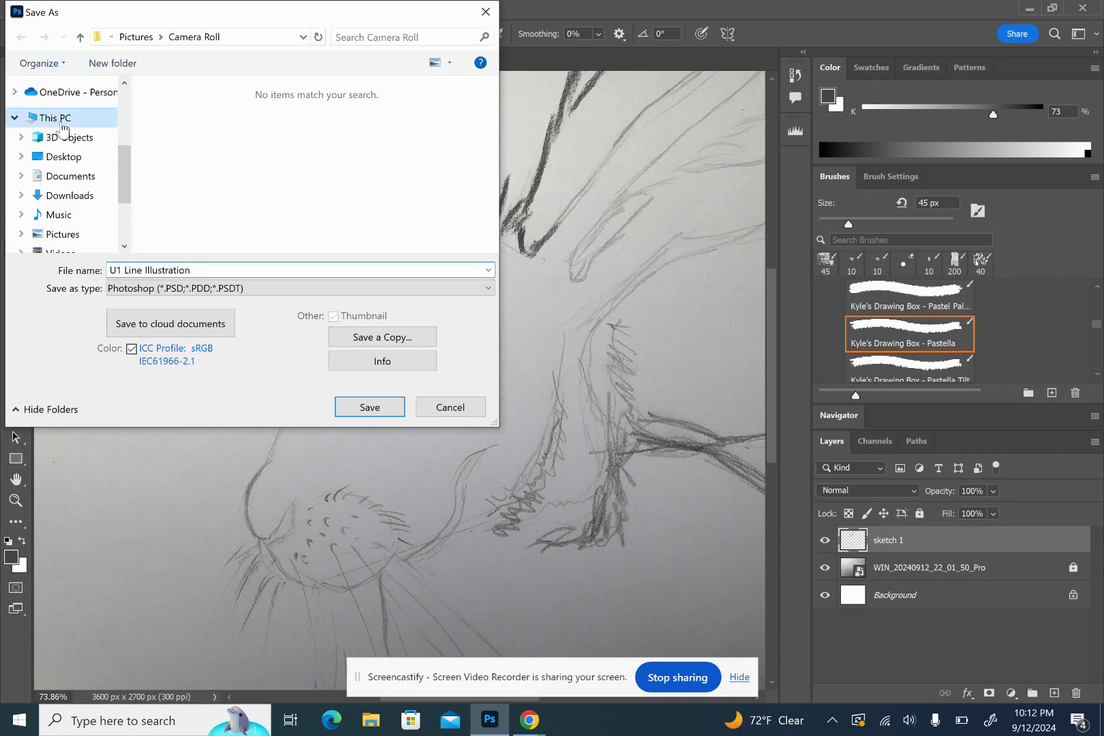
scroll(252, 109, "down", 5)
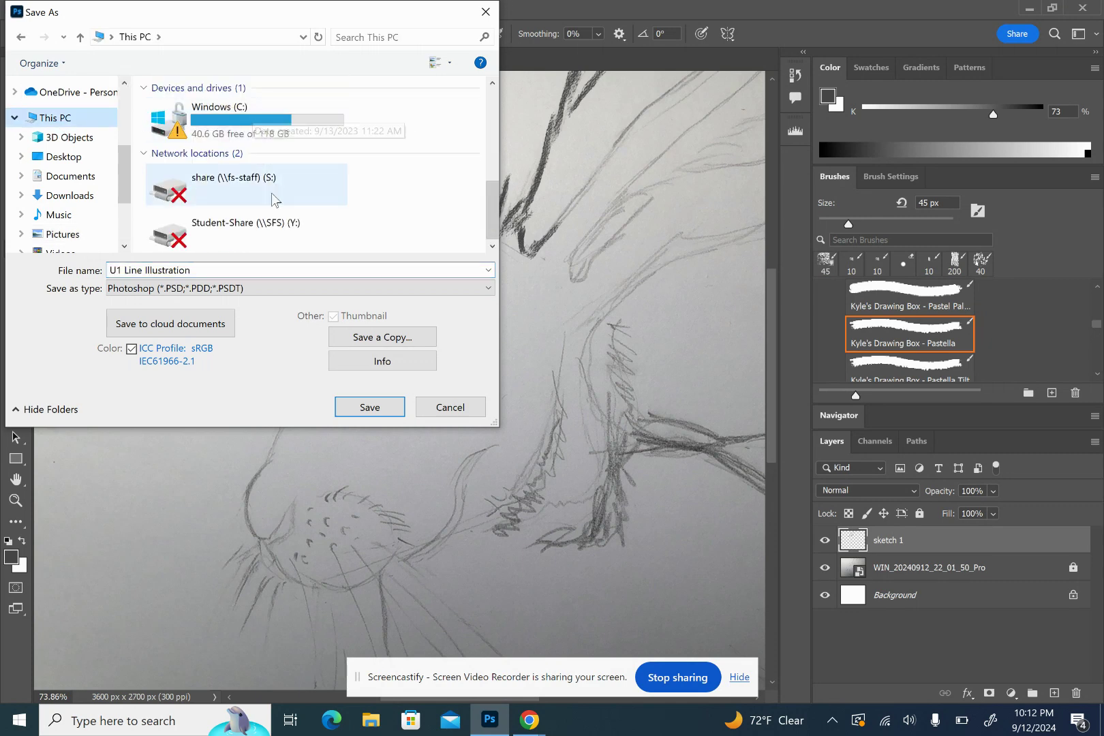
scroll(291, 139, "up", 5)
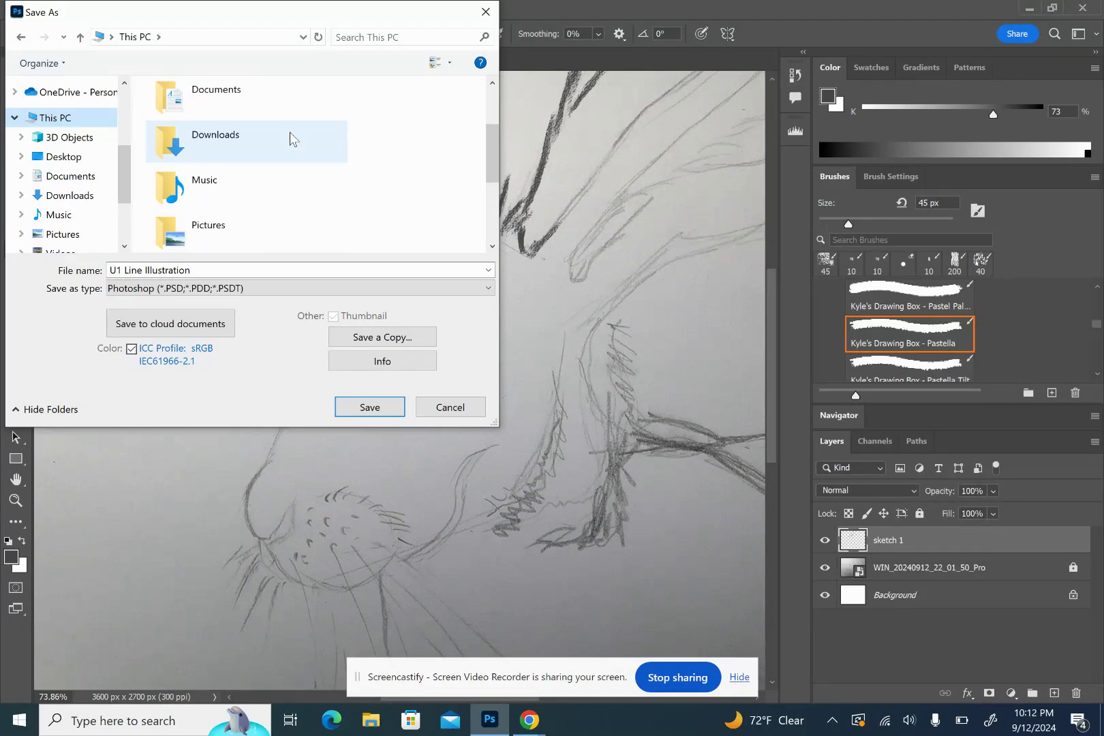
scroll(247, 87, "down", 1)
scroll(246, 81, "down", 4)
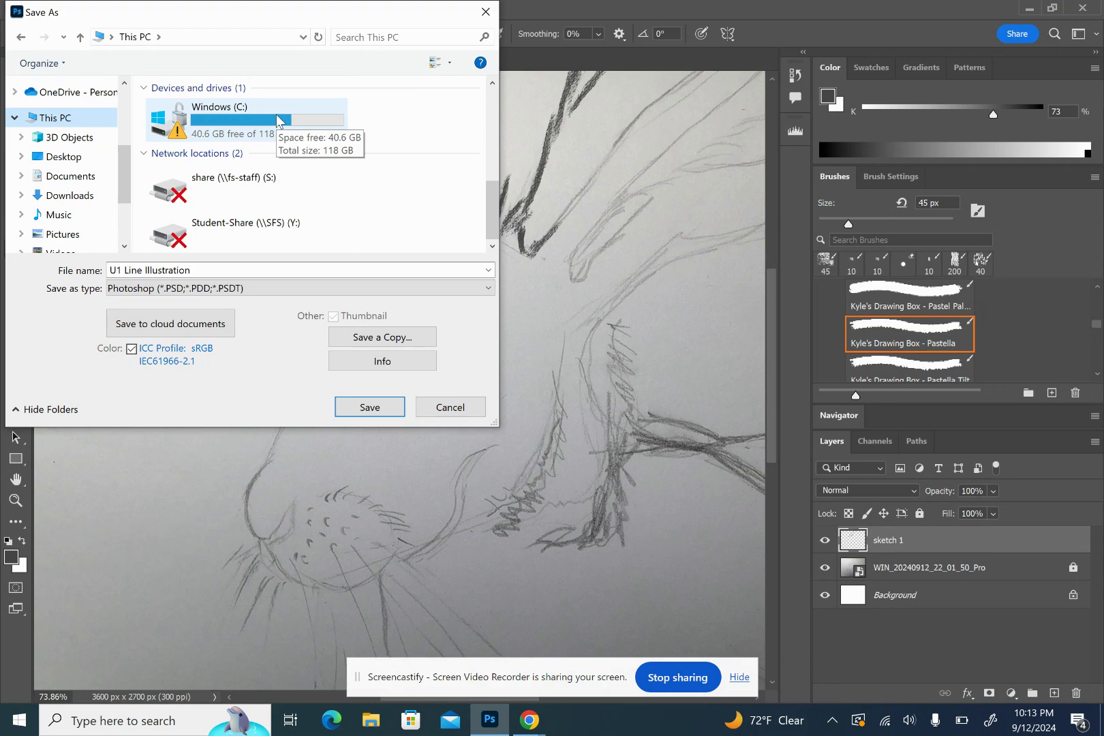
scroll(75, 164, "up", 2)
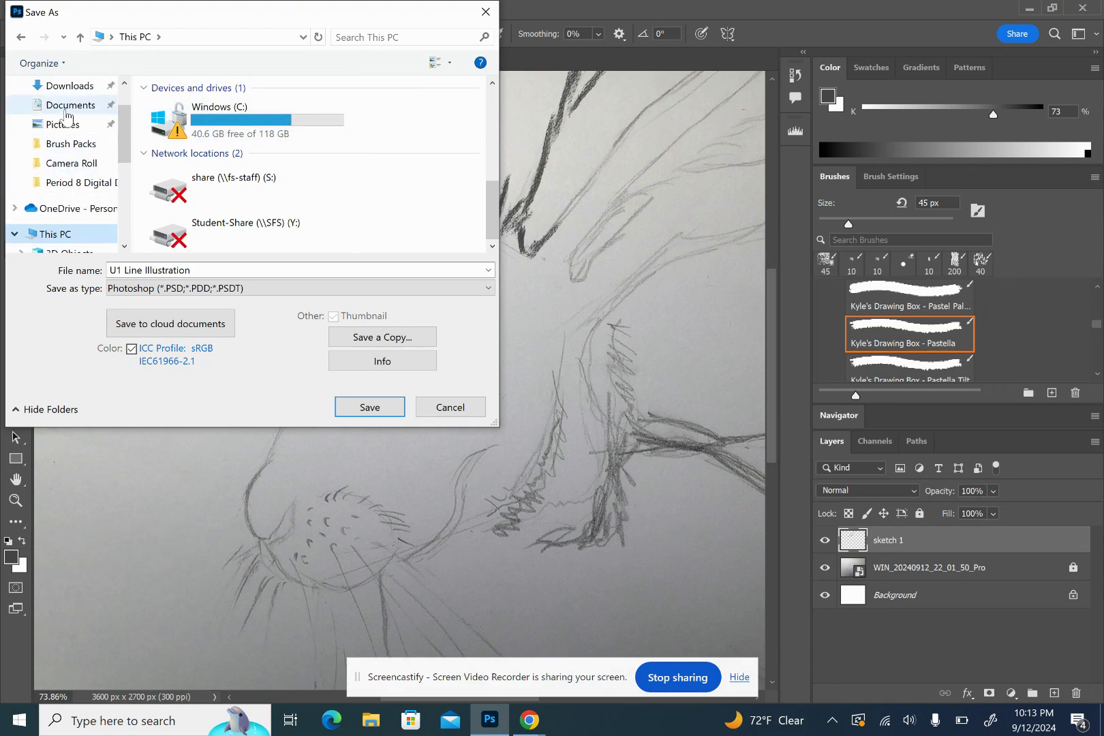
left_click(66, 111)
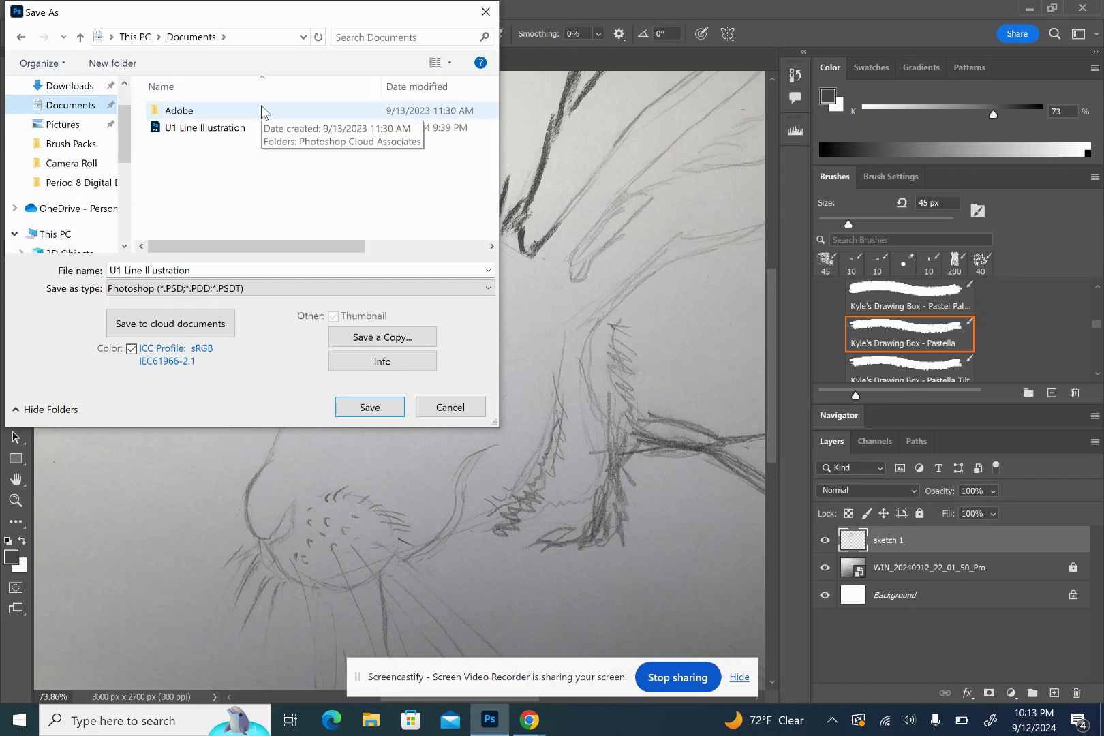
left_click(255, 139)
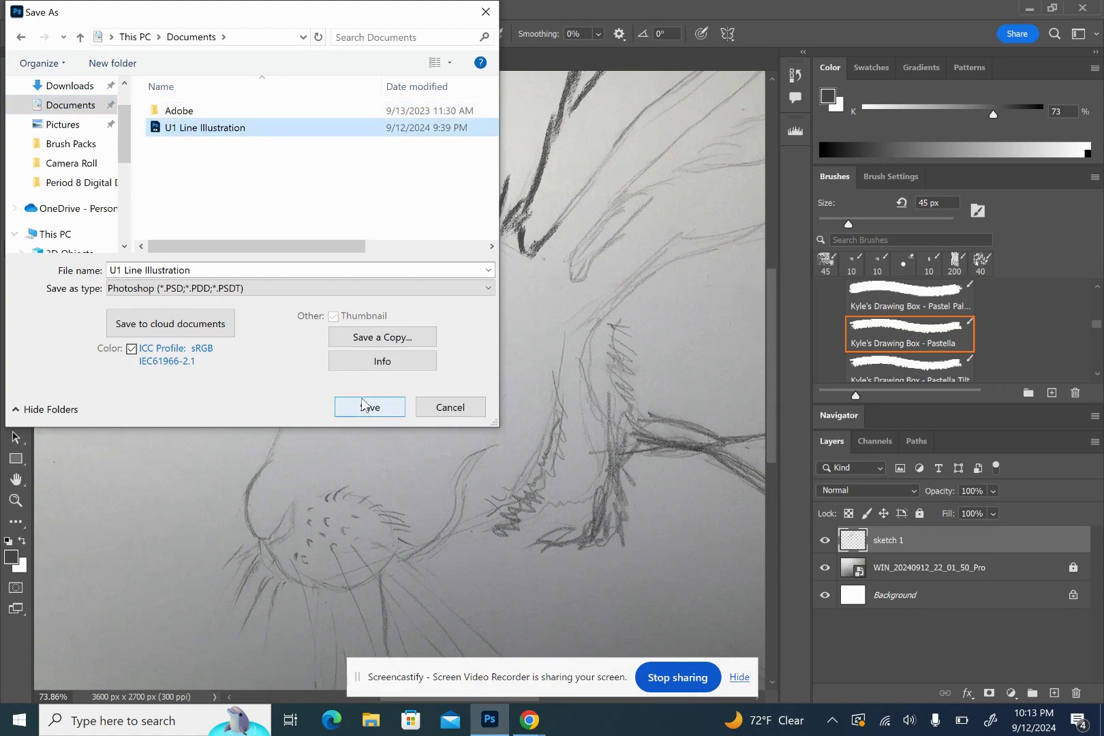
left_click(365, 407)
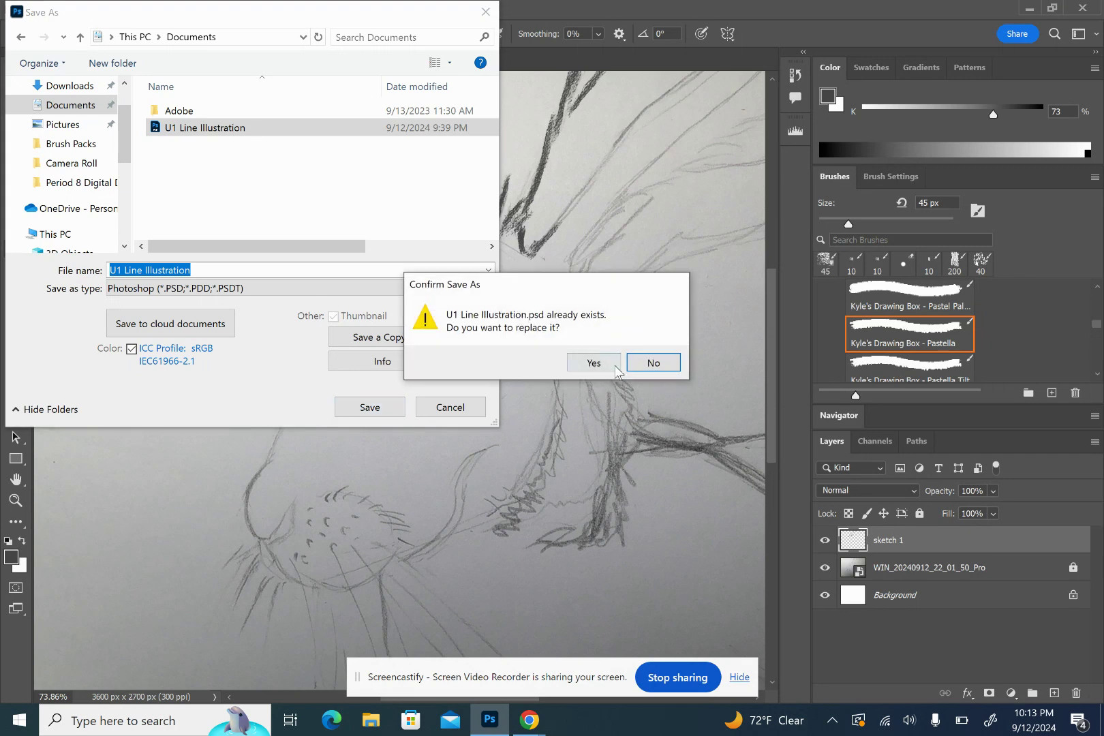
left_click(593, 362)
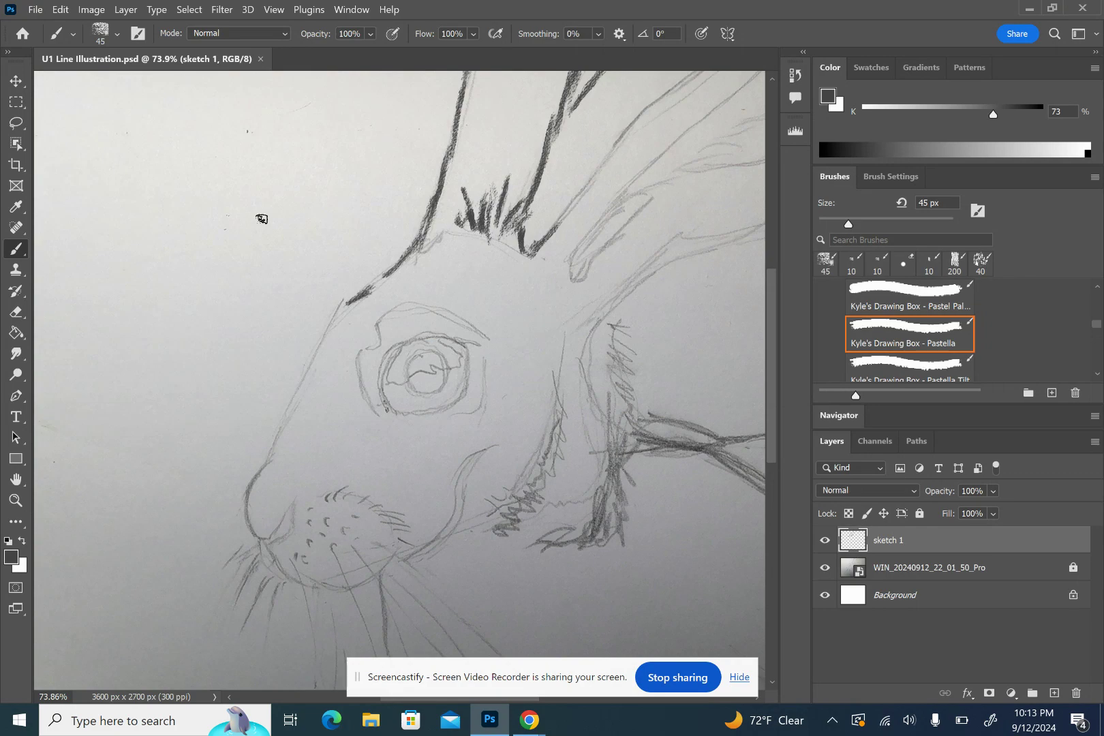
Trace the dark outer rim of the rabbit's eye, including the upper lid line extending past its right corner
scroll(250, 381, "up", 3)
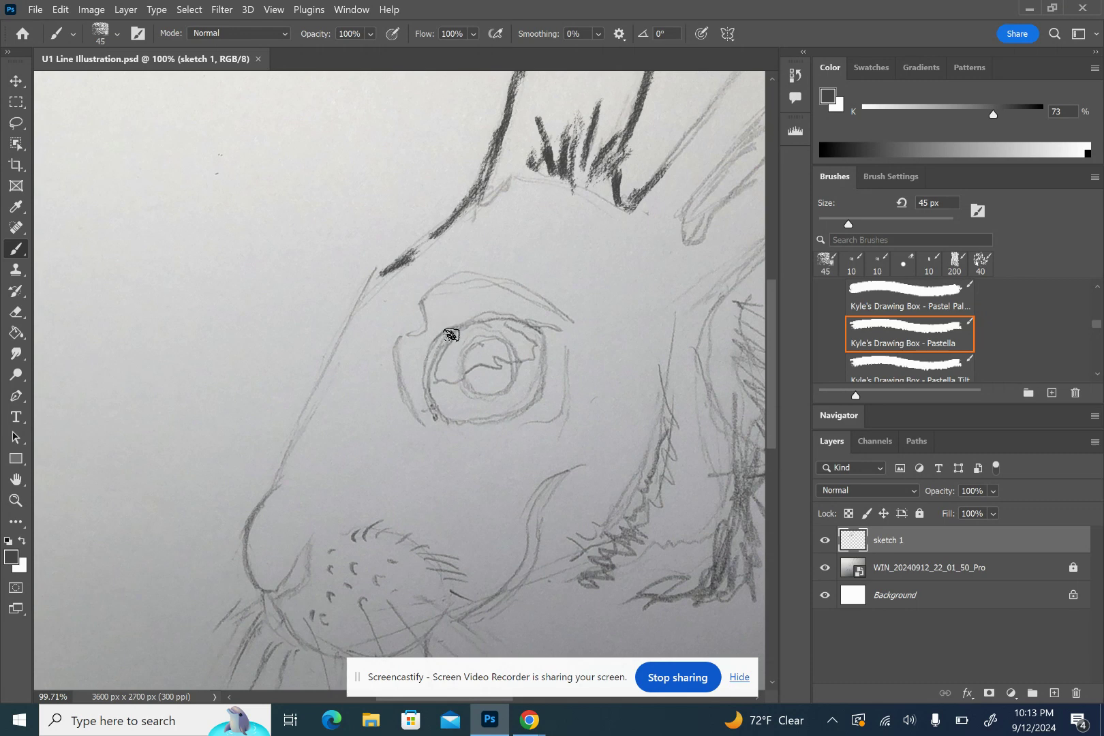
mouse_move(427, 372)
left_mouse_down()
mouse_move(434, 405)
mouse_move(453, 334)
mouse_move(440, 412)
mouse_move(472, 423)
left_mouse_up()
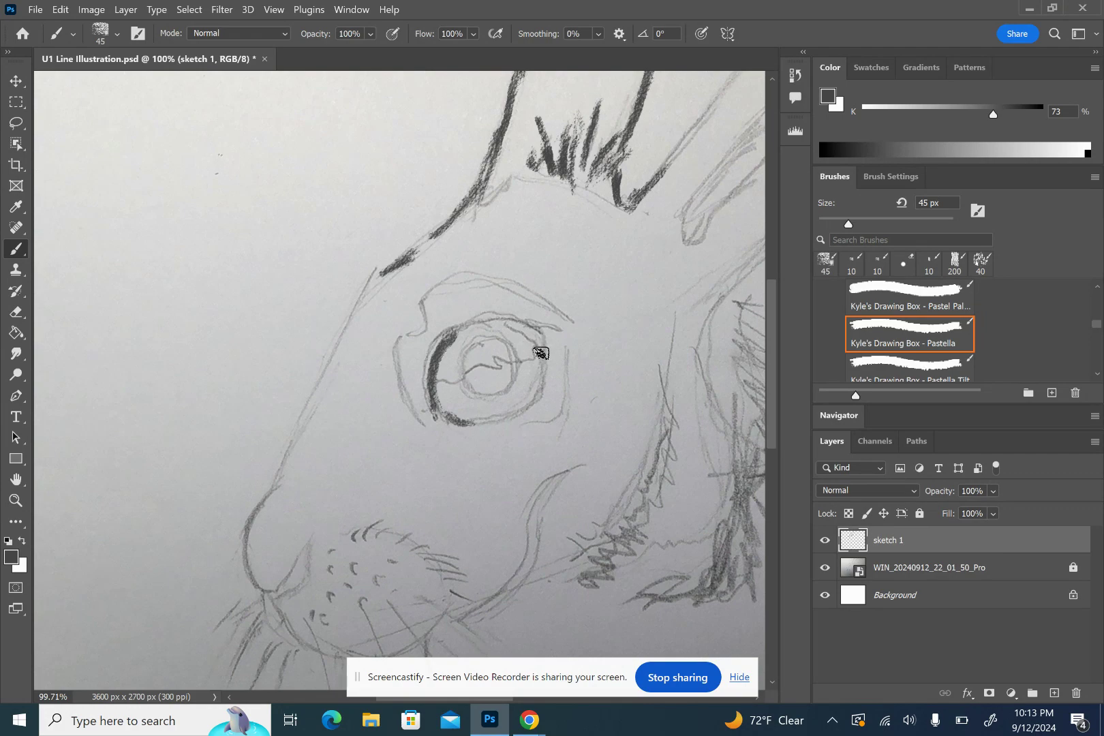
mouse_move(540, 353)
left_mouse_down()
mouse_move(534, 400)
mouse_move(499, 418)
mouse_move(538, 395)
mouse_move(541, 344)
mouse_move(536, 399)
mouse_move(504, 426)
mouse_move(541, 387)
mouse_move(536, 327)
mouse_move(567, 331)
mouse_move(521, 317)
mouse_move(558, 330)
mouse_move(502, 317)
mouse_move(510, 327)
mouse_move(469, 324)
mouse_move(498, 319)
left_mouse_up()
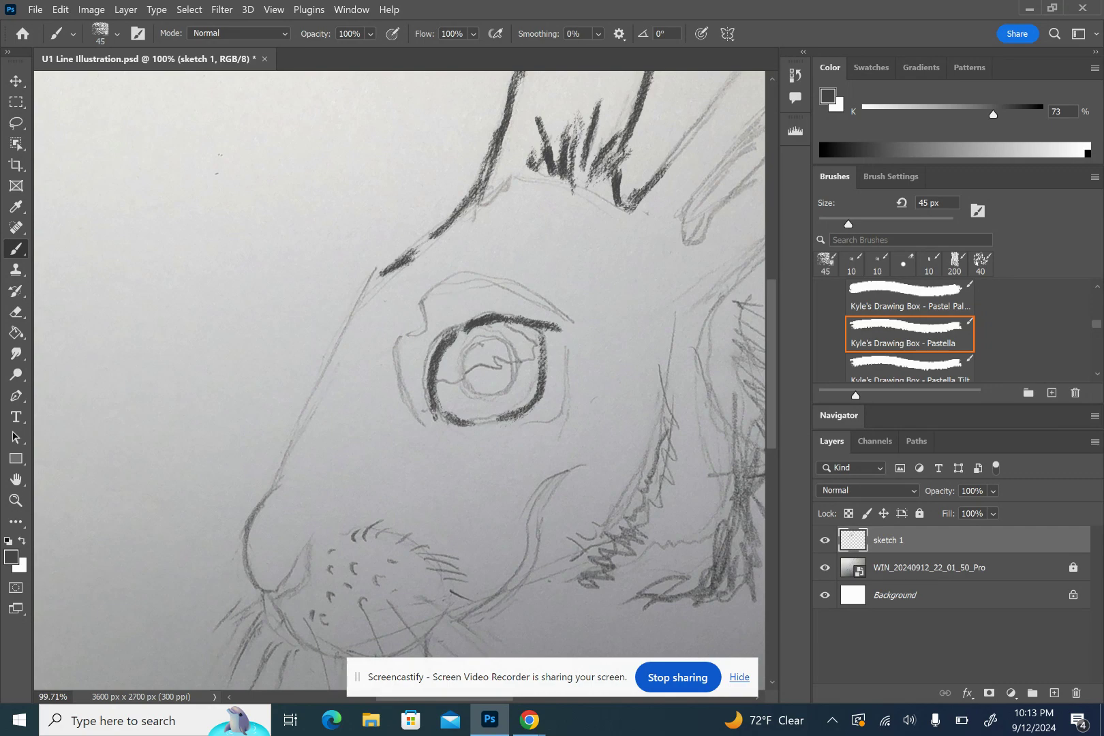
Save the document with the newly traced eye outline
left_click(35, 10)
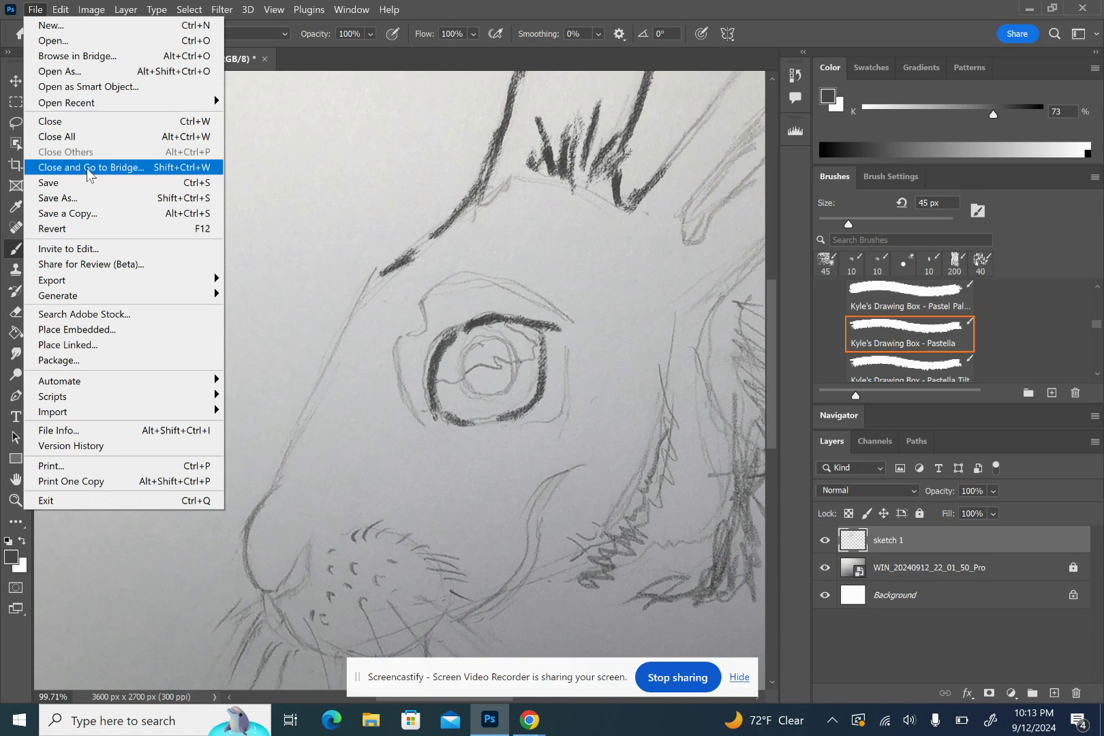
left_click(327, 99)
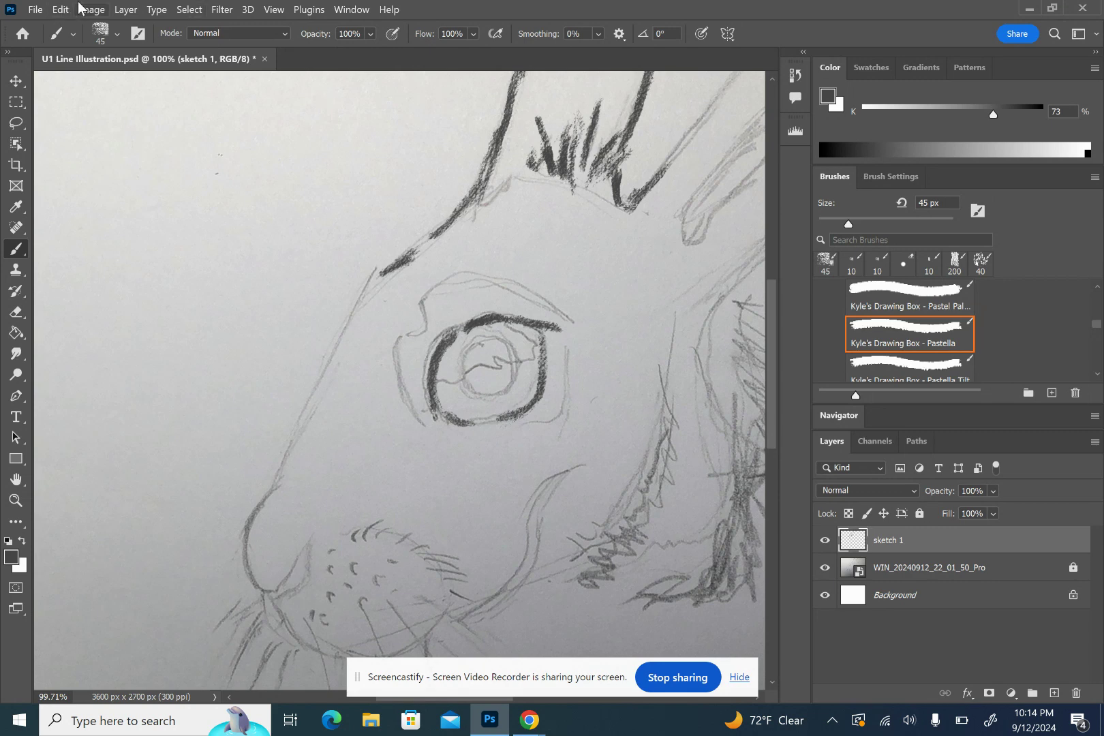
key("ctrl+s")
left_click(39, 8)
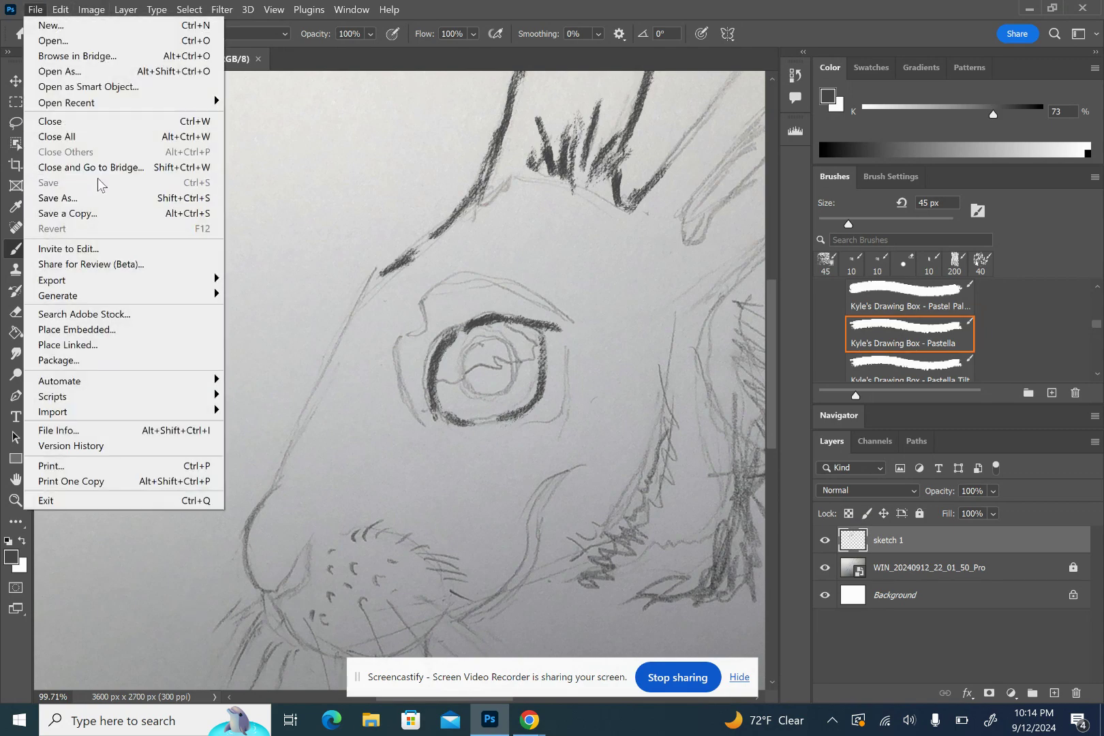
left_click(313, 93)
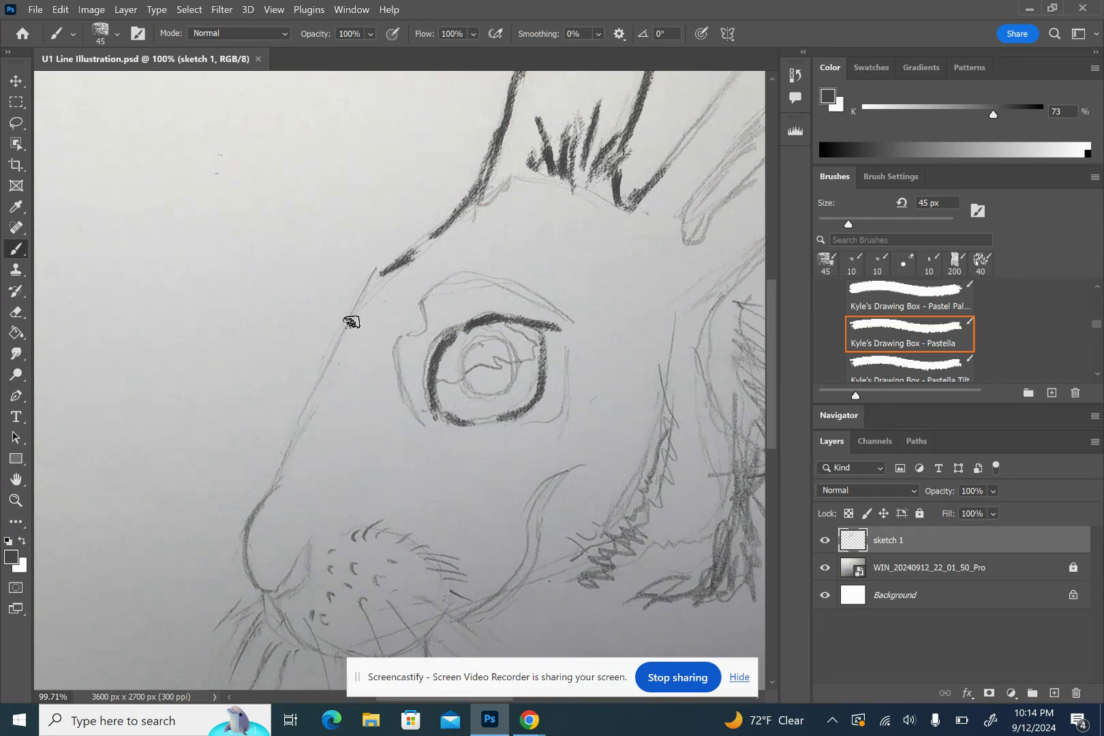
Trace the rabbit's profile from the brow down the bridge to the nose tip, and save the document
left_click_drag(379, 274, 359, 306)
mouse_move(328, 365)
left_mouse_down()
mouse_move(281, 478)
mouse_move(245, 529)
mouse_move(251, 561)
mouse_move(268, 492)
mouse_move(244, 548)
mouse_move(269, 502)
left_mouse_up()
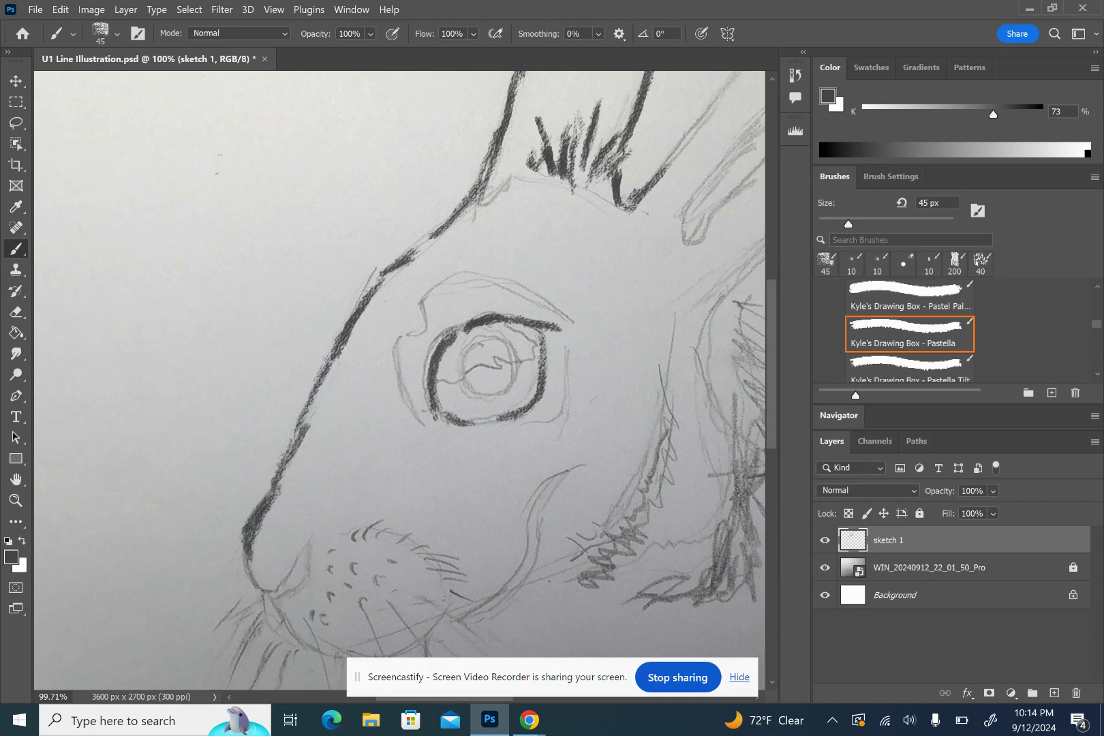
key("ctrl+s")
scroll(289, 502, "down", 7)
scroll(393, 640, "up", 4)
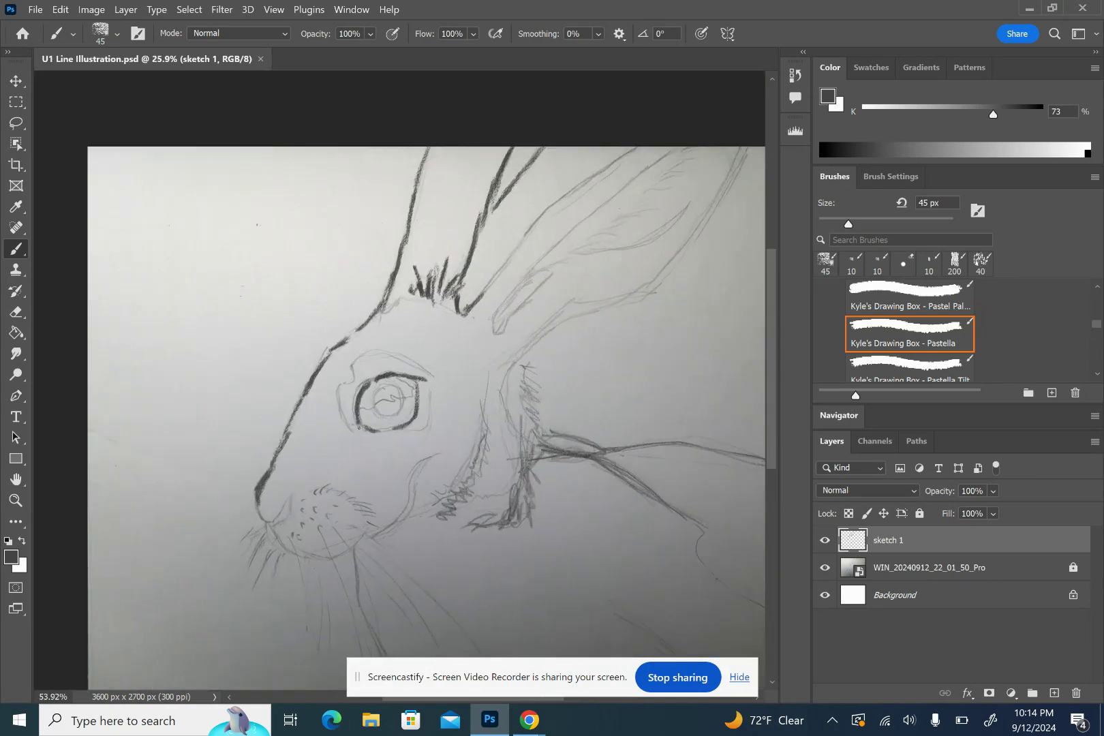
scroll(399, 368, "right", 1)
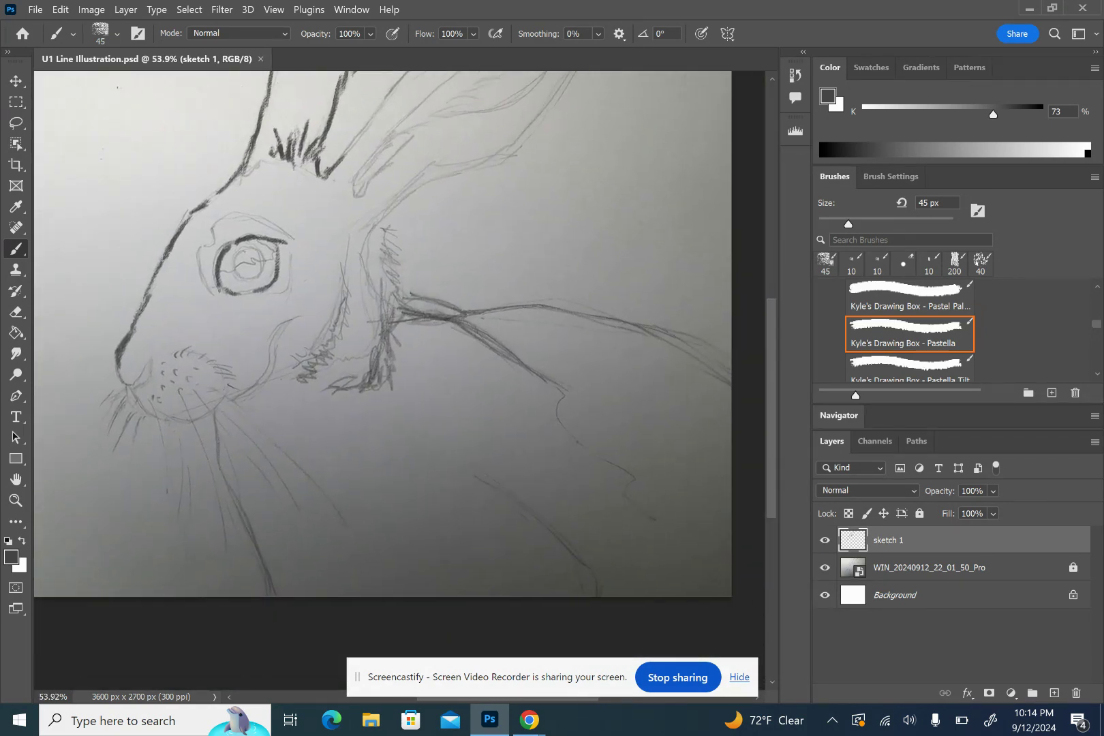
scroll(400, 368, "up", 1)
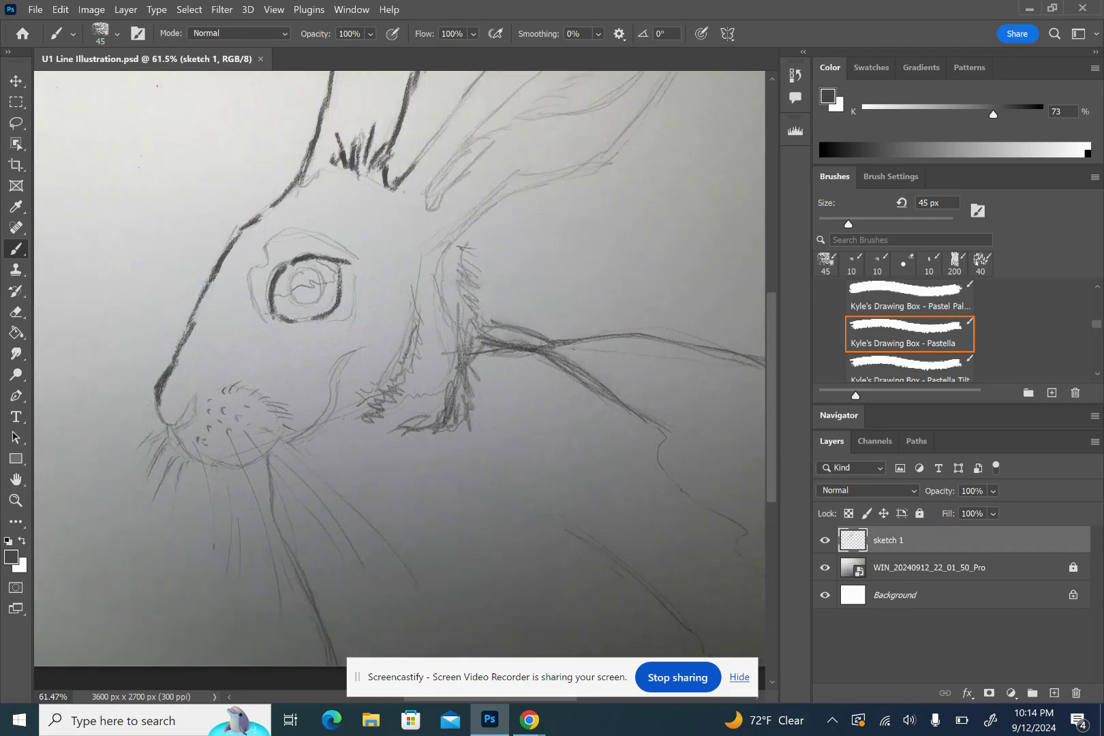